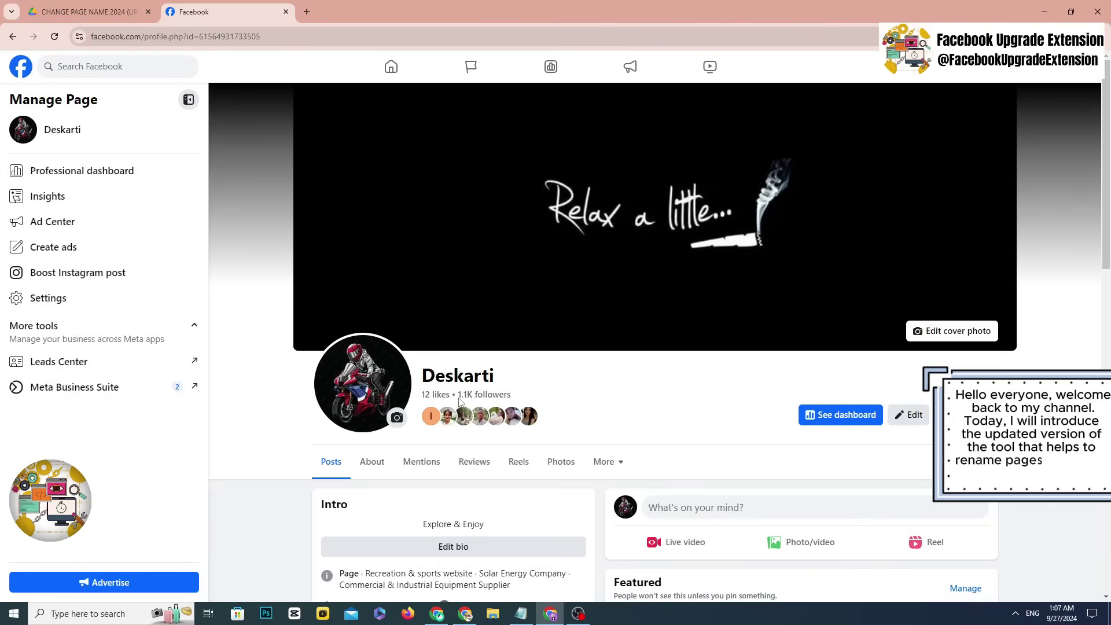
# - Open the Name editor under Page setup, which shows the current name Deskarti
pyautogui.click(107, 302)
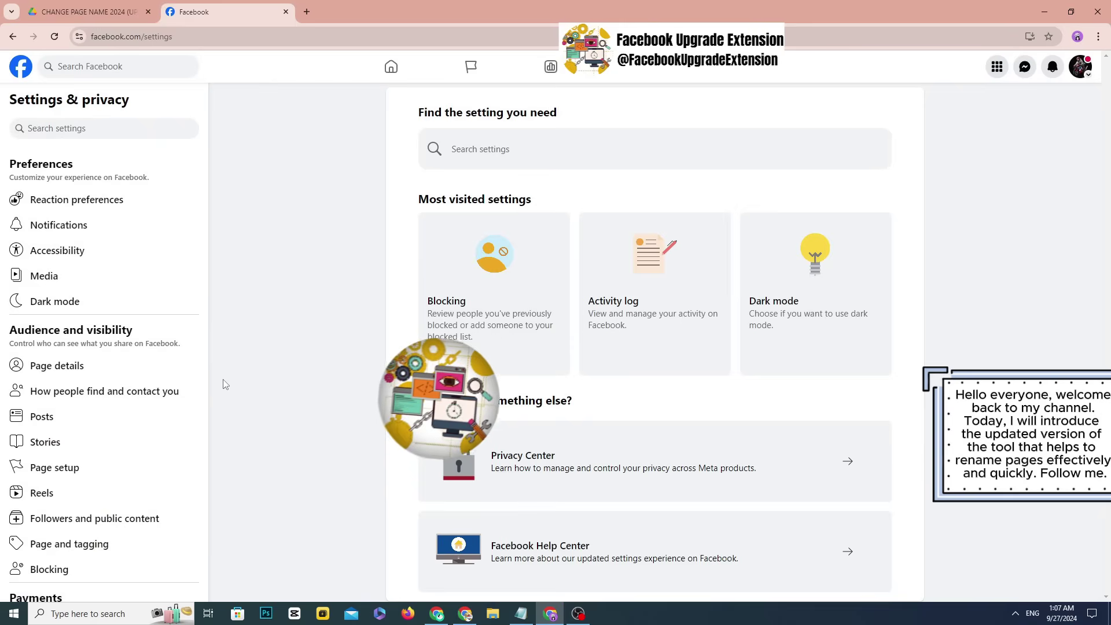
pyautogui.click(90, 466)
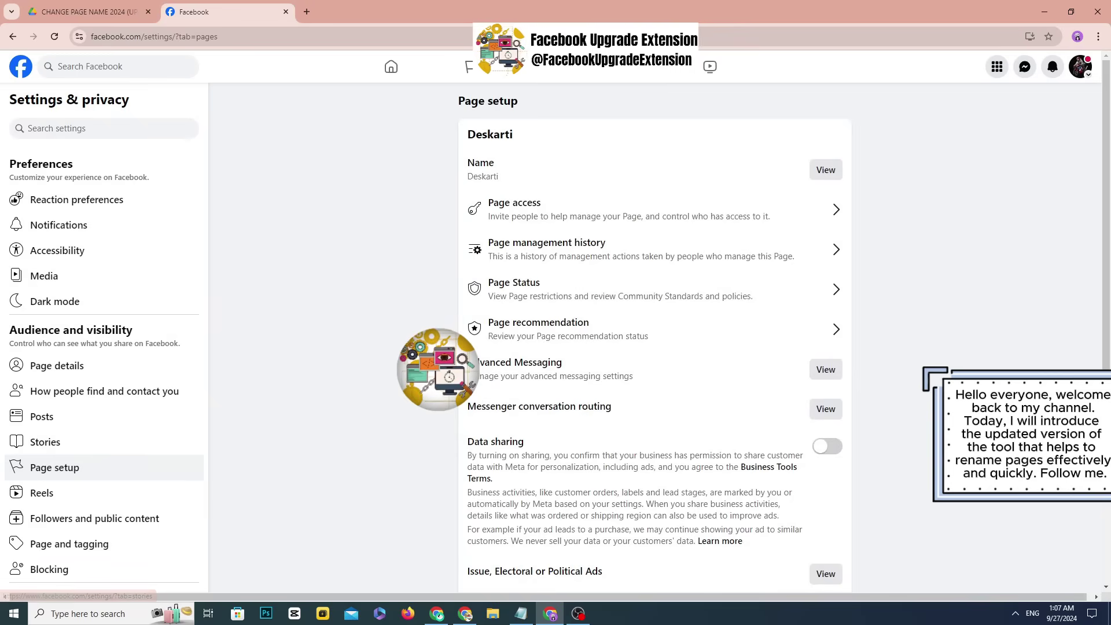
pyautogui.click(817, 181)
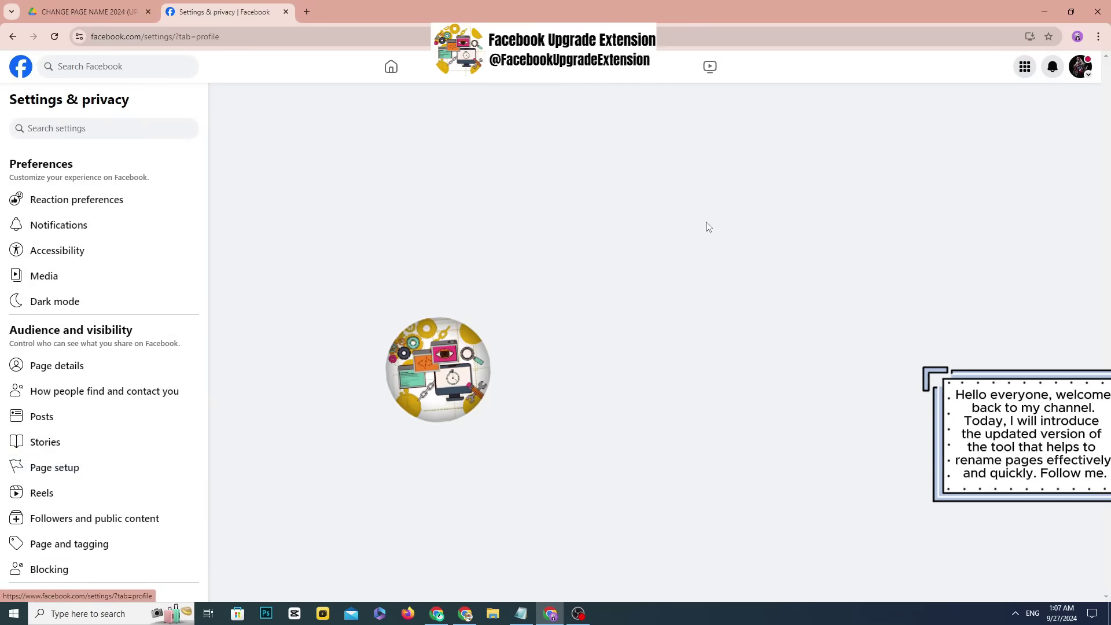
pyautogui.click(899, 139)
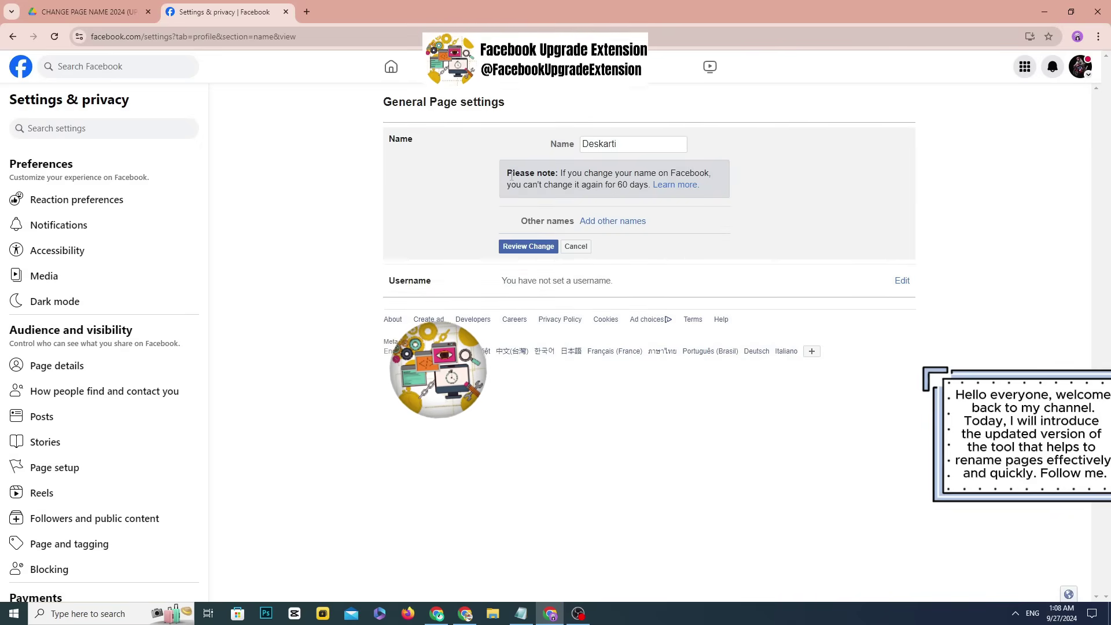
# - Copy the new name 'Love Ducati Supercars' from the Notepad notes
pyautogui.moveTo(511, 177); pyautogui.dragTo(731, 193)
pyautogui.click(648, 147)
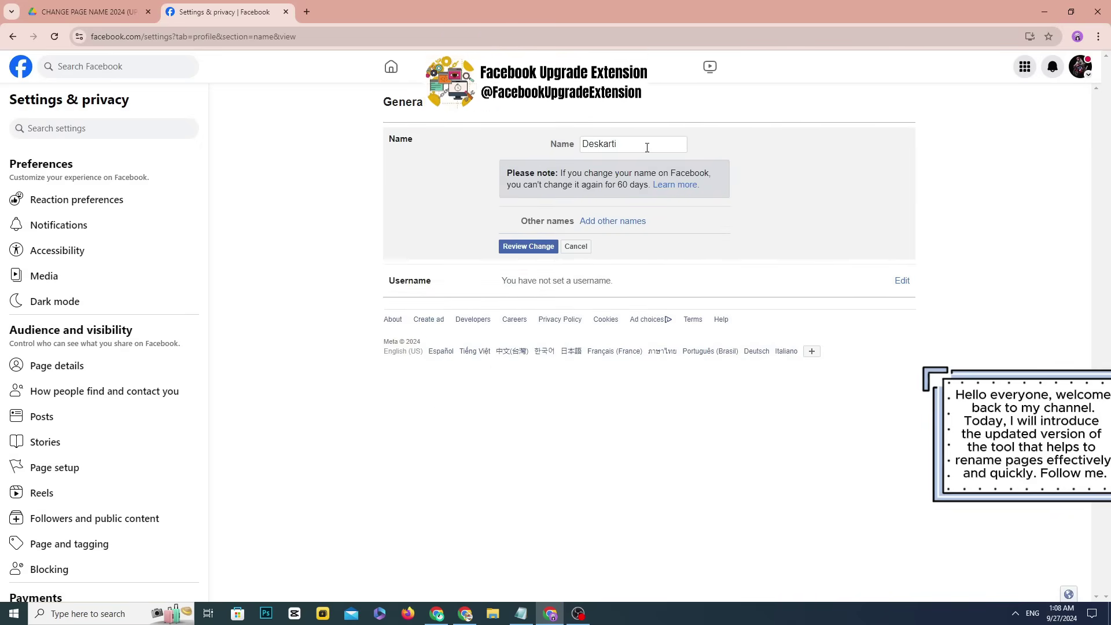
pyautogui.click(521, 614)
pyautogui.doubleClick(280, 390)
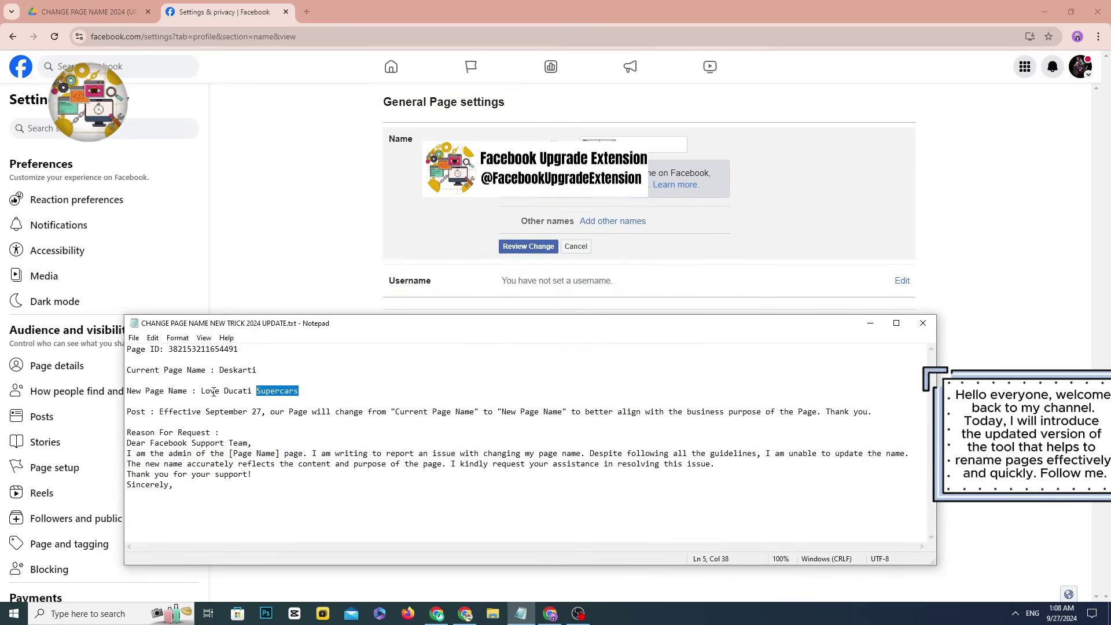
pyautogui.moveTo(200, 390); pyautogui.dragTo(299, 390)
pyautogui.rightClick(300, 391)
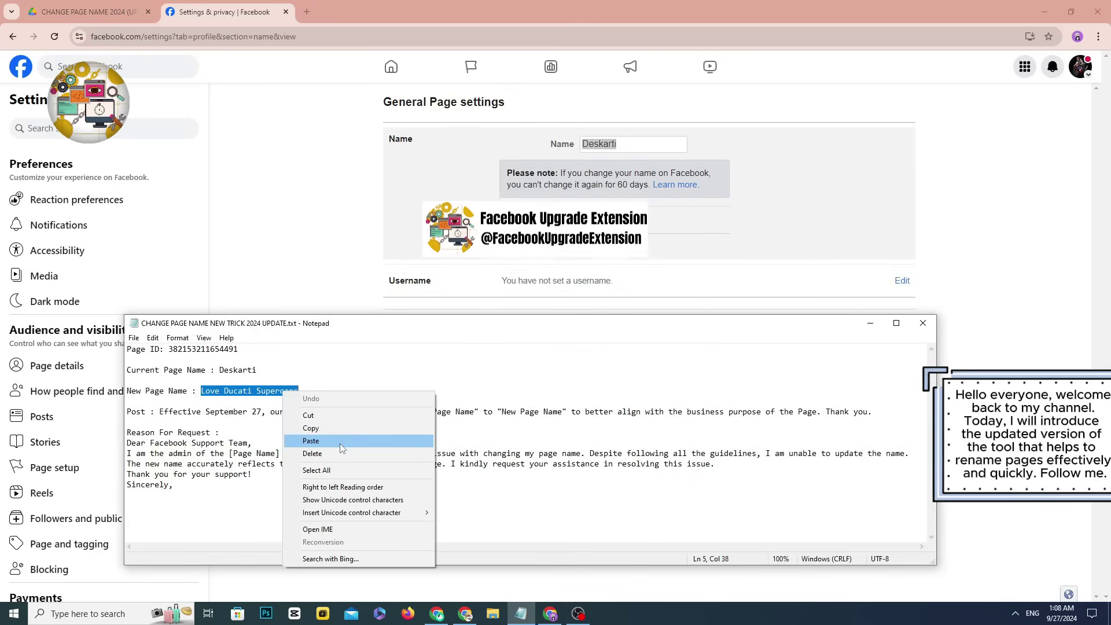
pyautogui.click(333, 427)
# - Replace Deskarti with Love Ducati Supercars, review the change, and submit it with the saved account password
pyautogui.click(567, 182)
pyautogui.doubleClick(599, 144)
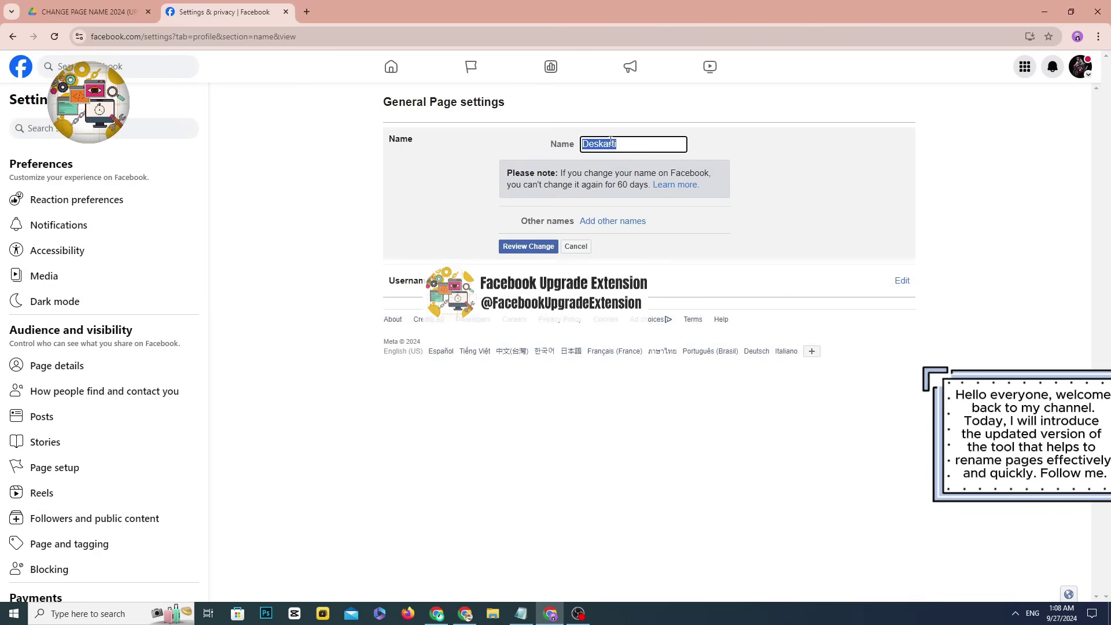
pyautogui.rightClick(608, 144)
pyautogui.click(644, 255)
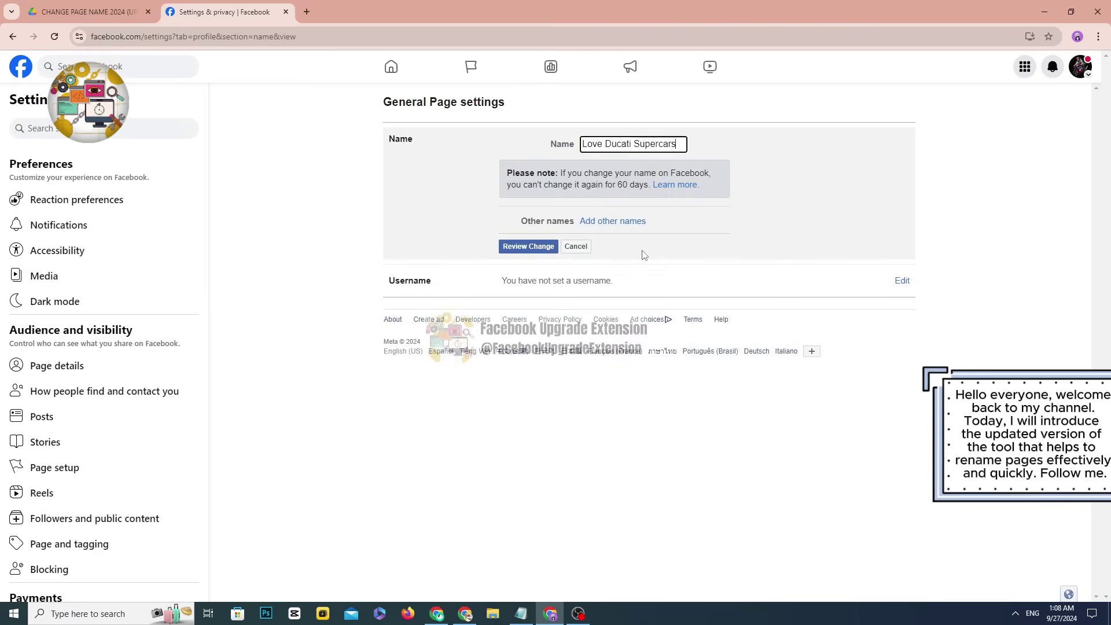
pyautogui.click(536, 248)
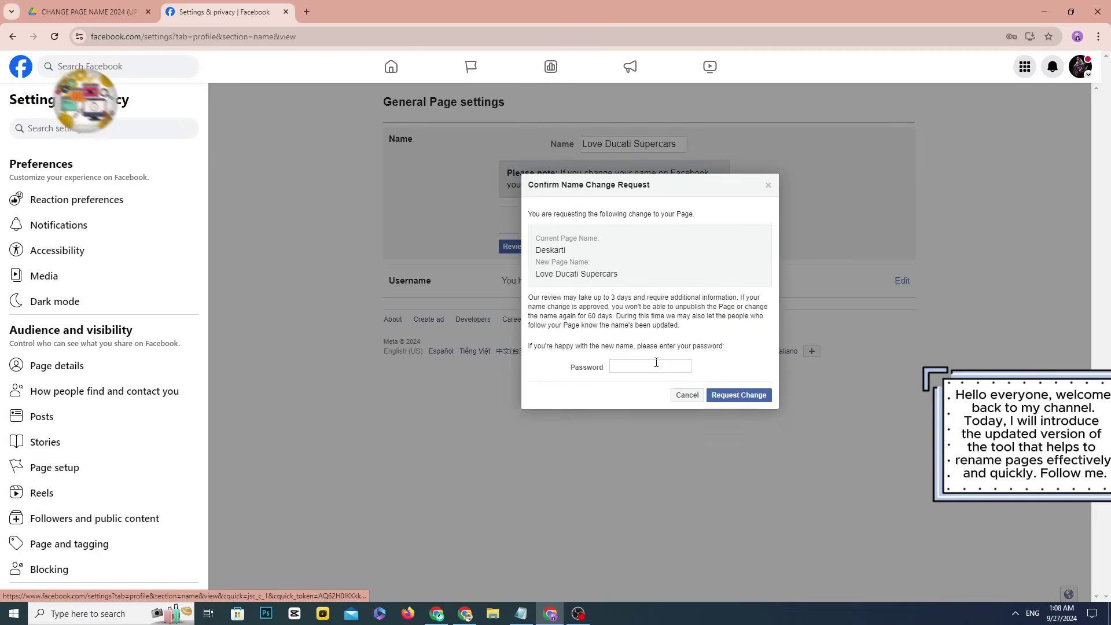
pyautogui.click(657, 364)
pyautogui.click(728, 388)
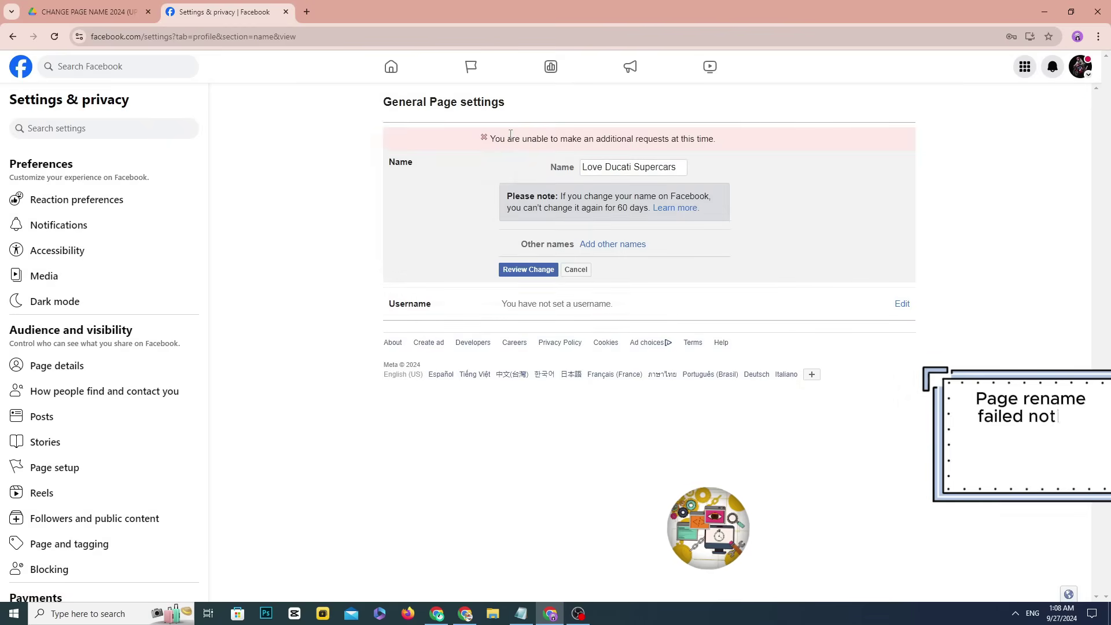
# - Launch Snipping Tool from Windows search
pyautogui.click(110, 614)
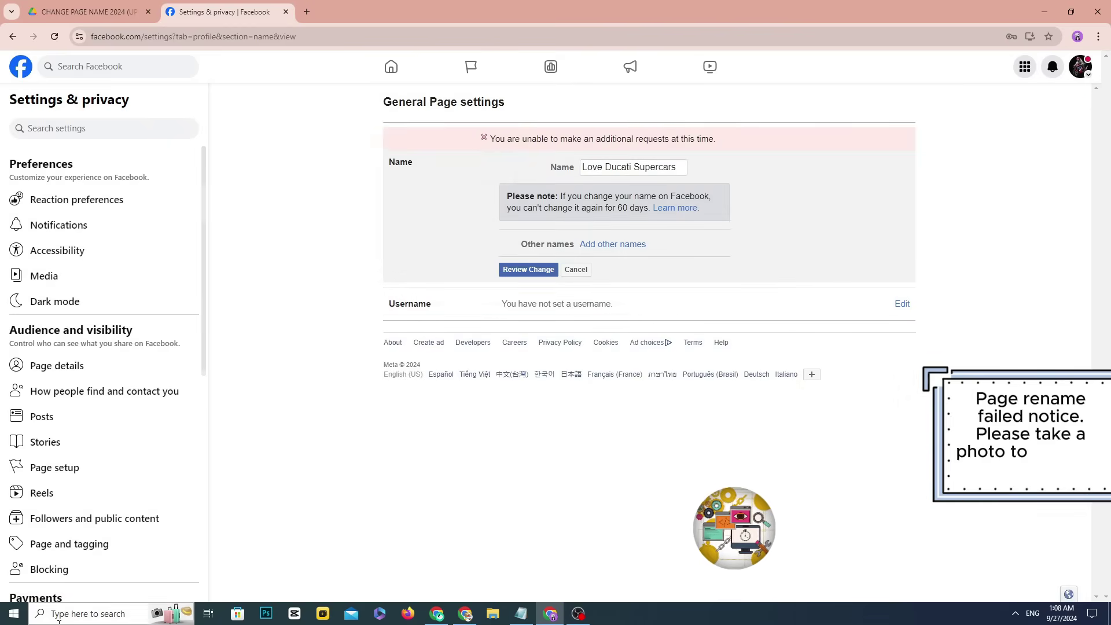
pyautogui.write('s')
pyautogui.click(131, 295)
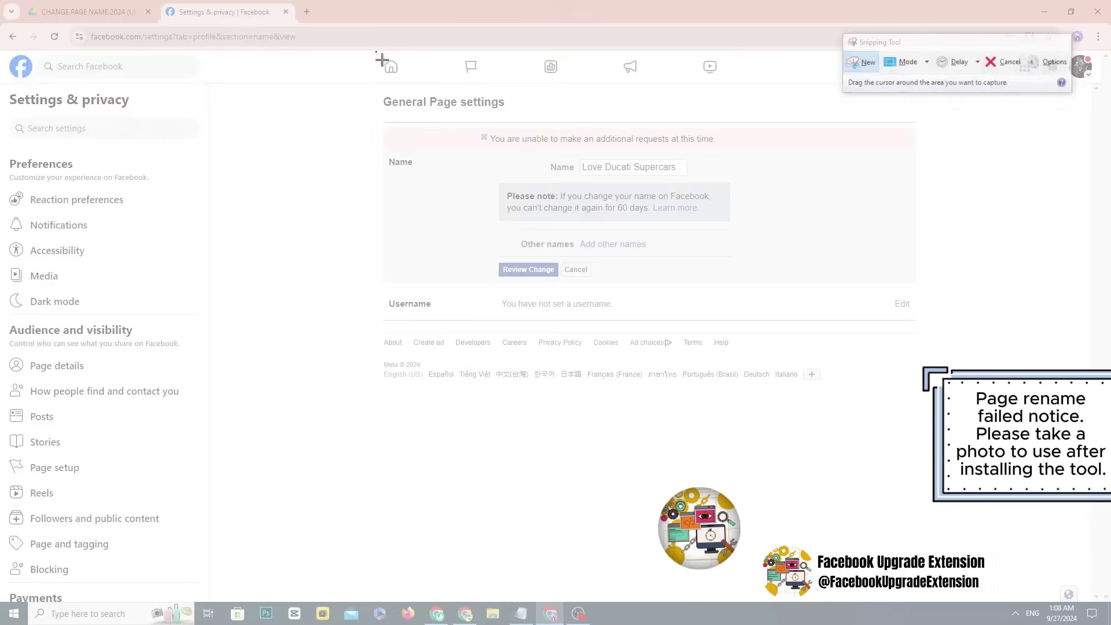
# - Snip the Facebook settings area showing the error and save it as 'Rename Erro' PNG
pyautogui.moveTo(376, 51); pyautogui.dragTo(1106, 362)
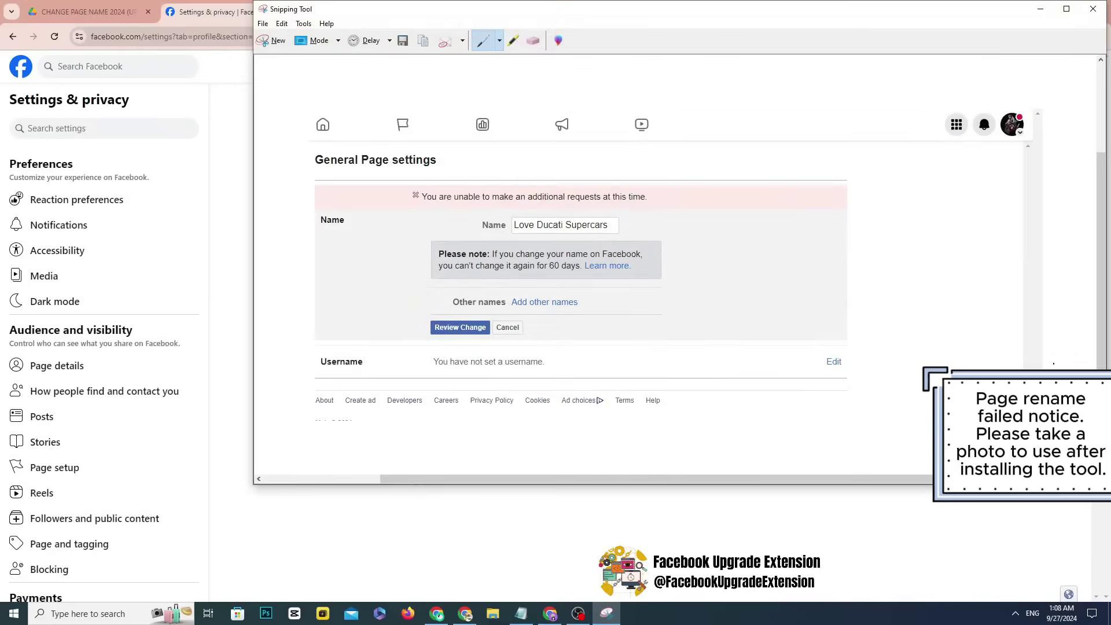
pyautogui.click(403, 41)
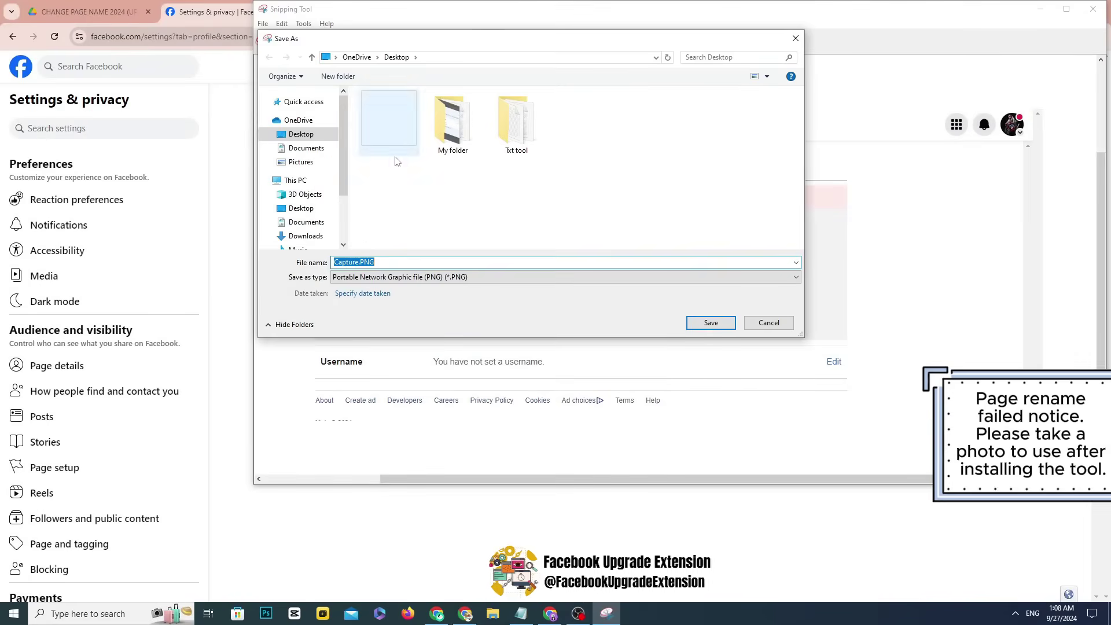
pyautogui.write('Ren')
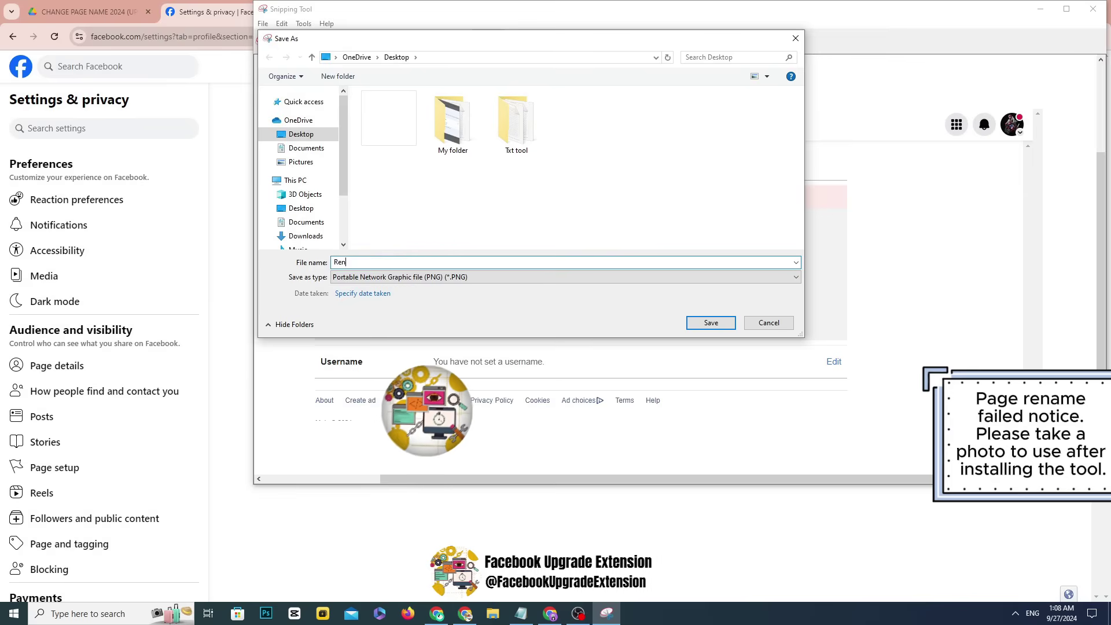
pyautogui.write('ame Erro')
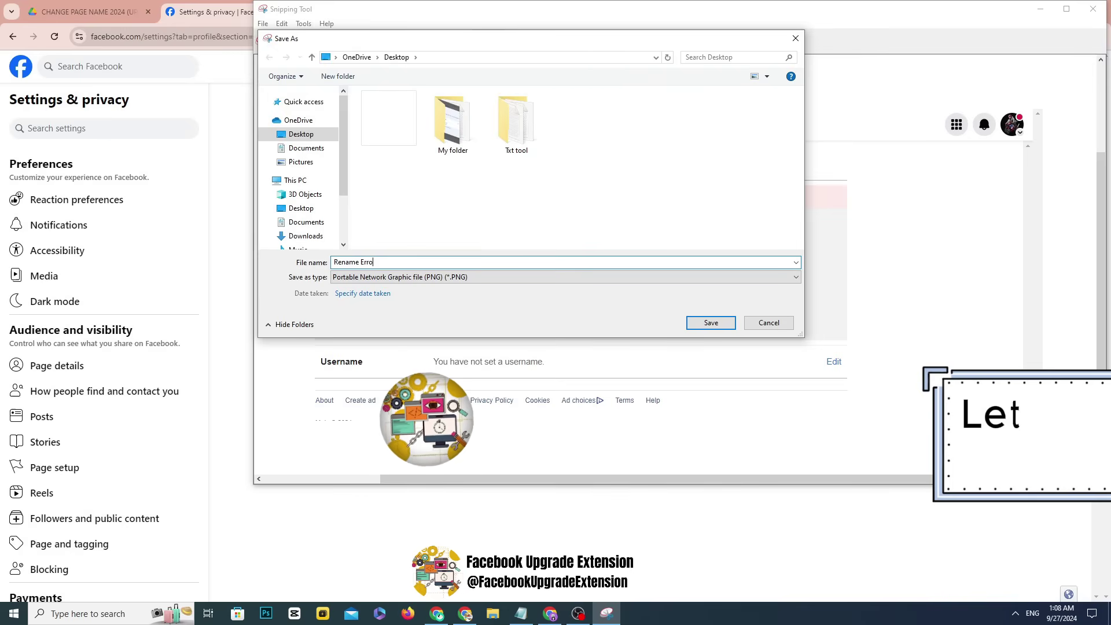
pyautogui.click(712, 326)
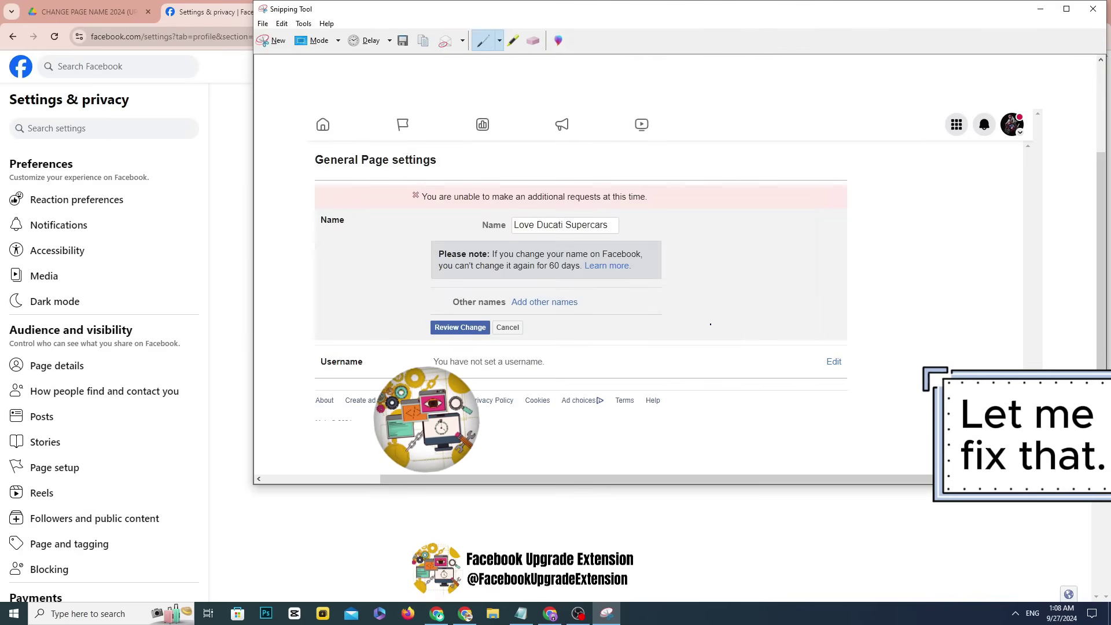
# - Close Snipping Tool and switch Facebook to the Deskarti Page profile
pyautogui.click(1093, 9)
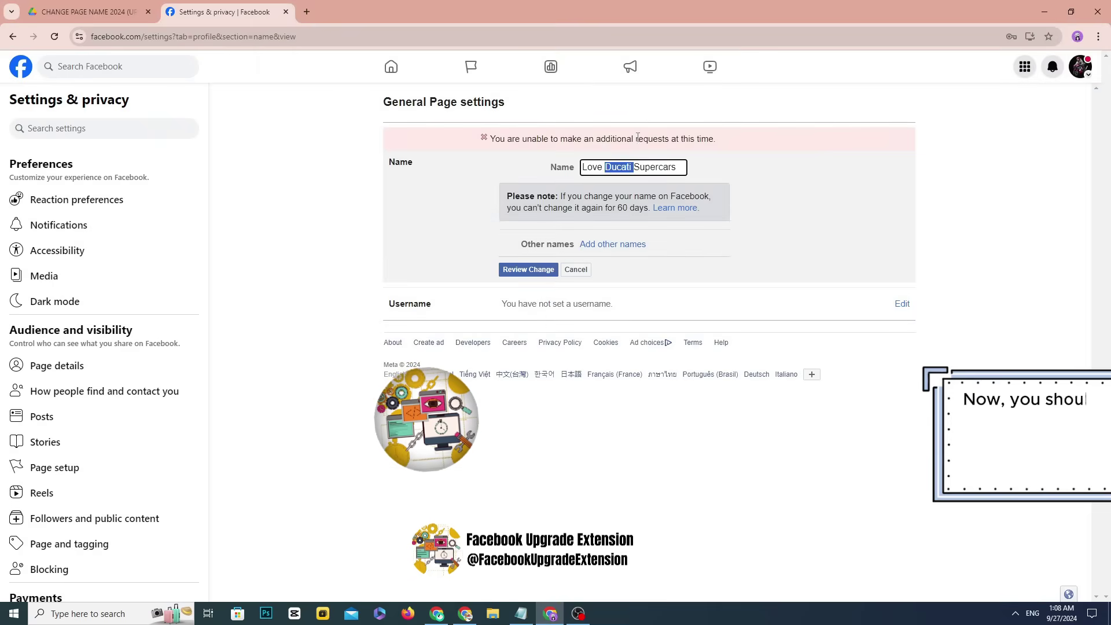
pyautogui.click(1080, 66)
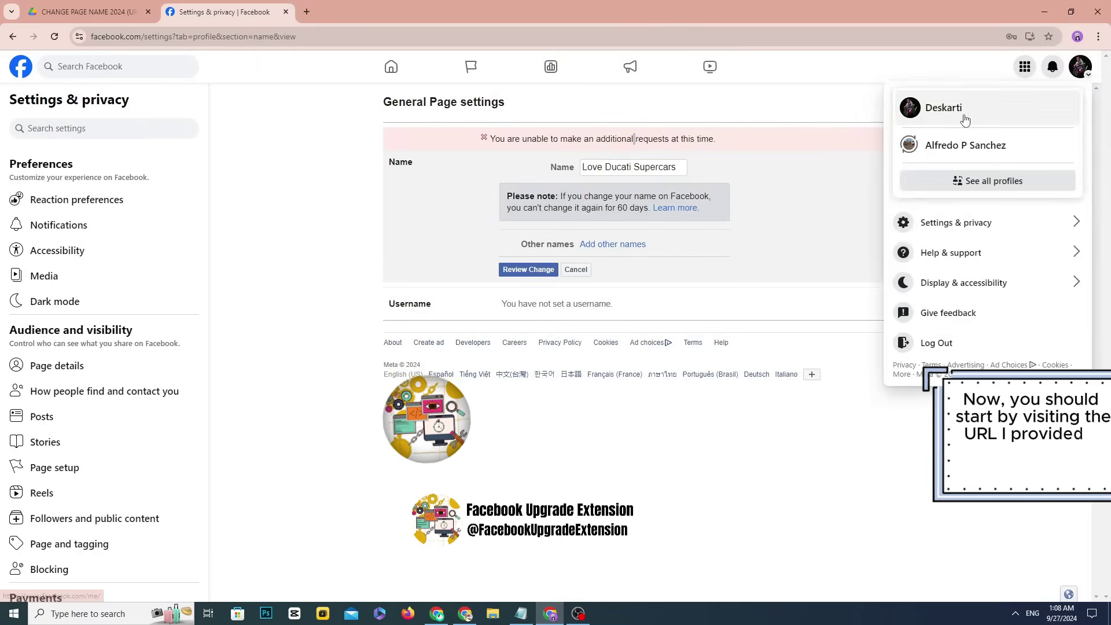
pyautogui.click(965, 113)
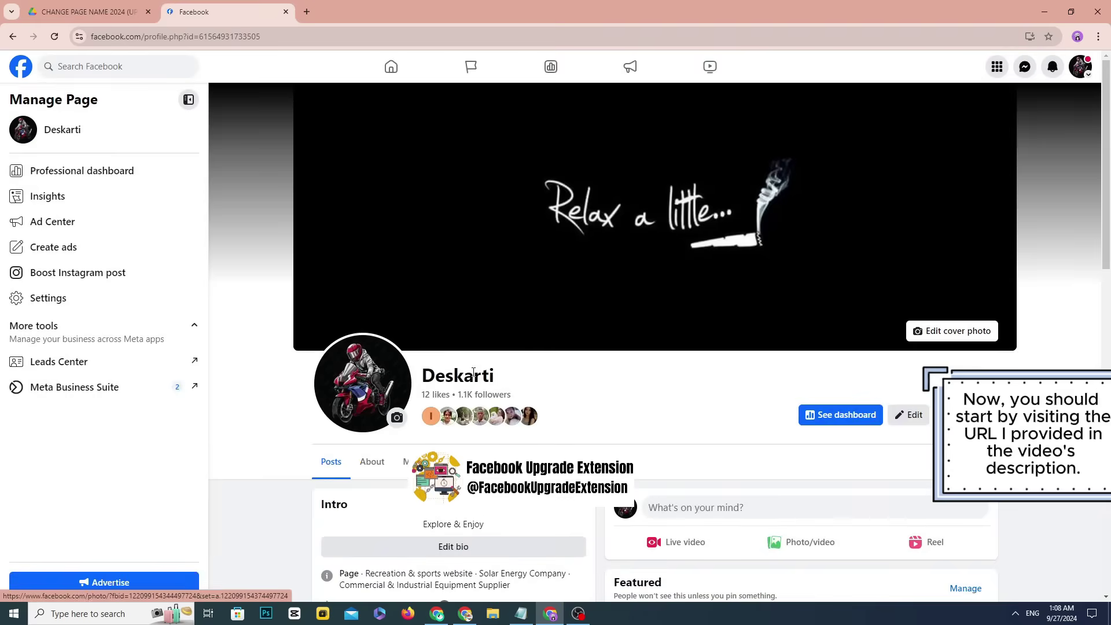
# - Download CHANGE PAGE NAME 2024 (UPDATE).zip from Google Drive and extract it into Downloads
pyautogui.click(110, 11)
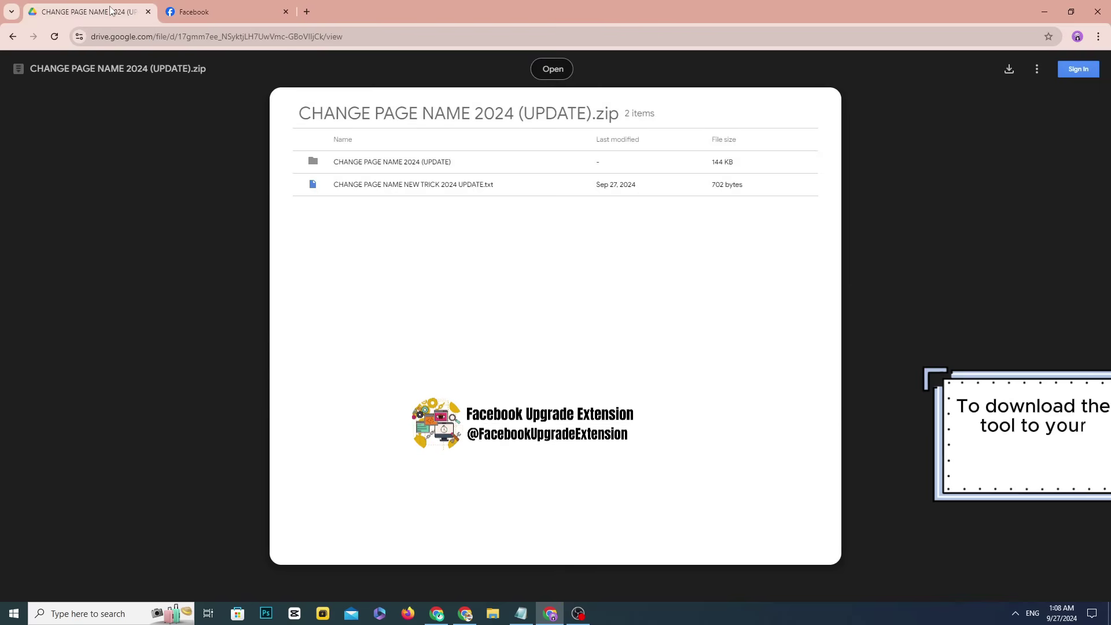
pyautogui.click(1009, 70)
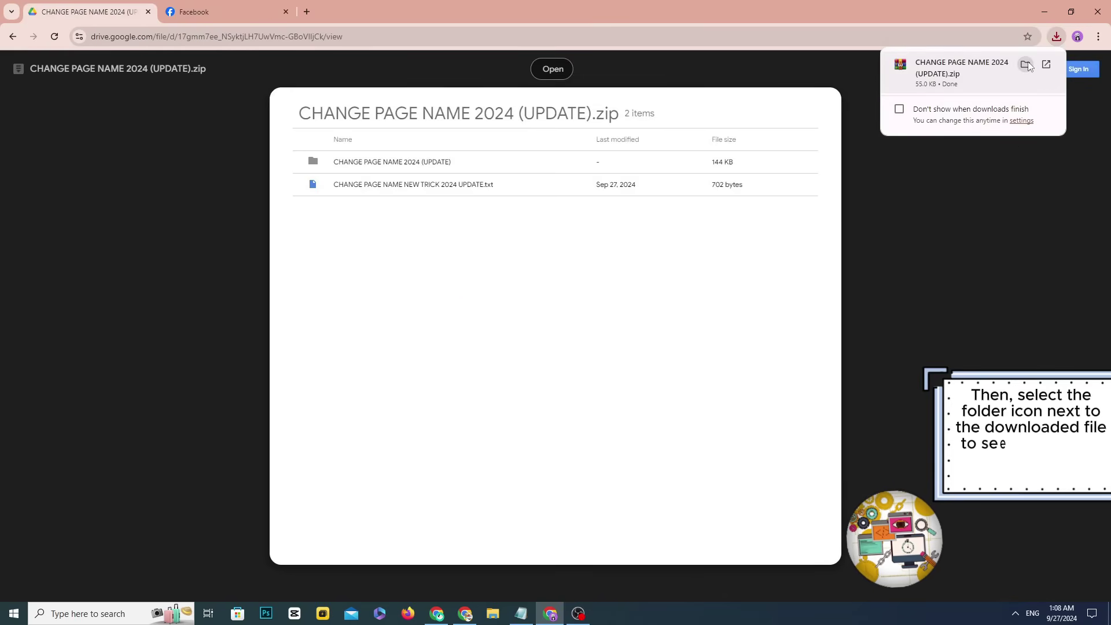
pyautogui.click(1026, 64)
pyautogui.rightClick(809, 260)
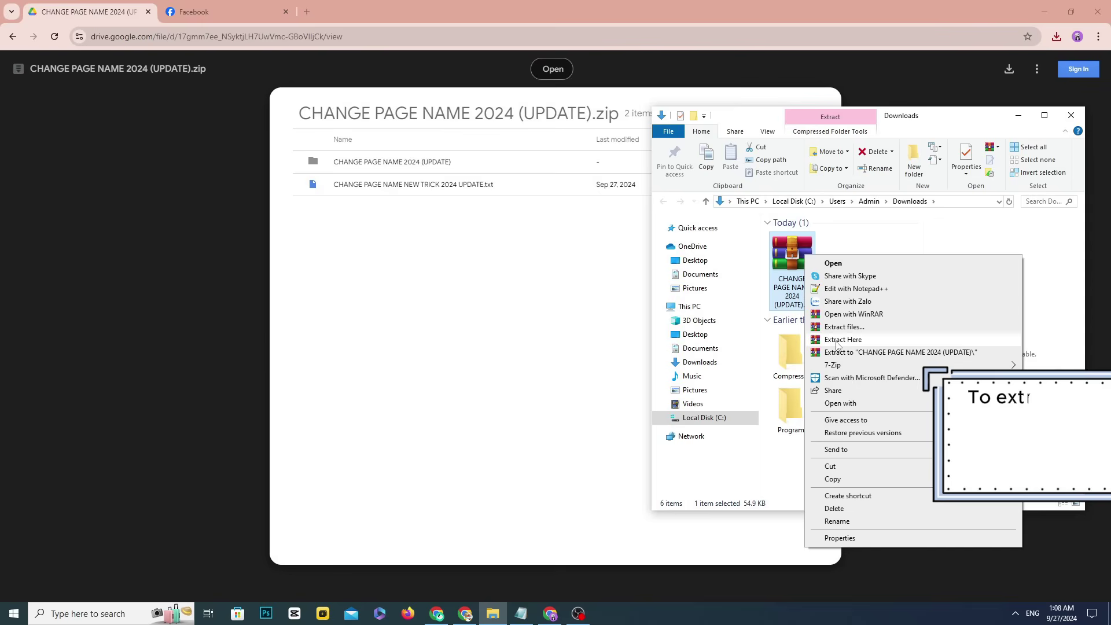
pyautogui.click(858, 342)
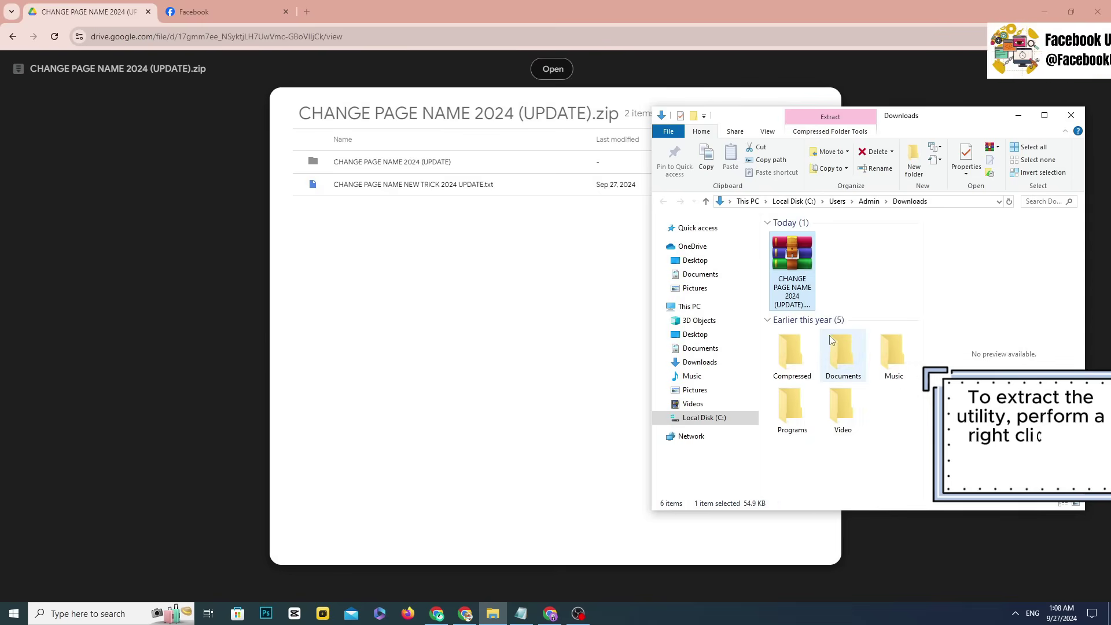
pyautogui.click(896, 279)
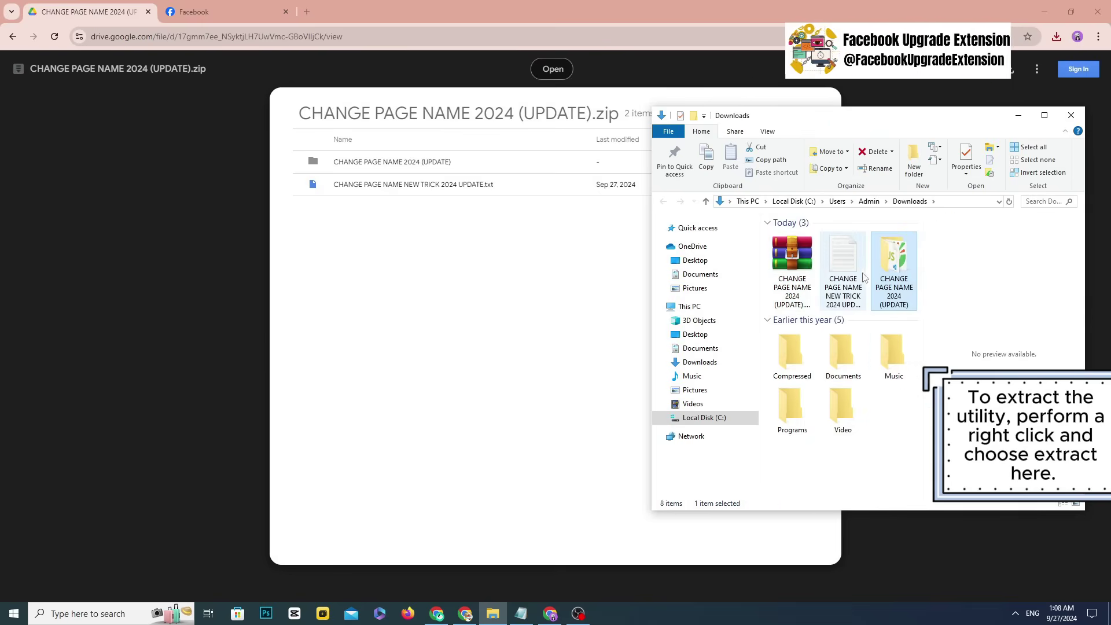
# - Open Chrome's Extensions management page from the Facebook tab
pyautogui.click(1019, 115)
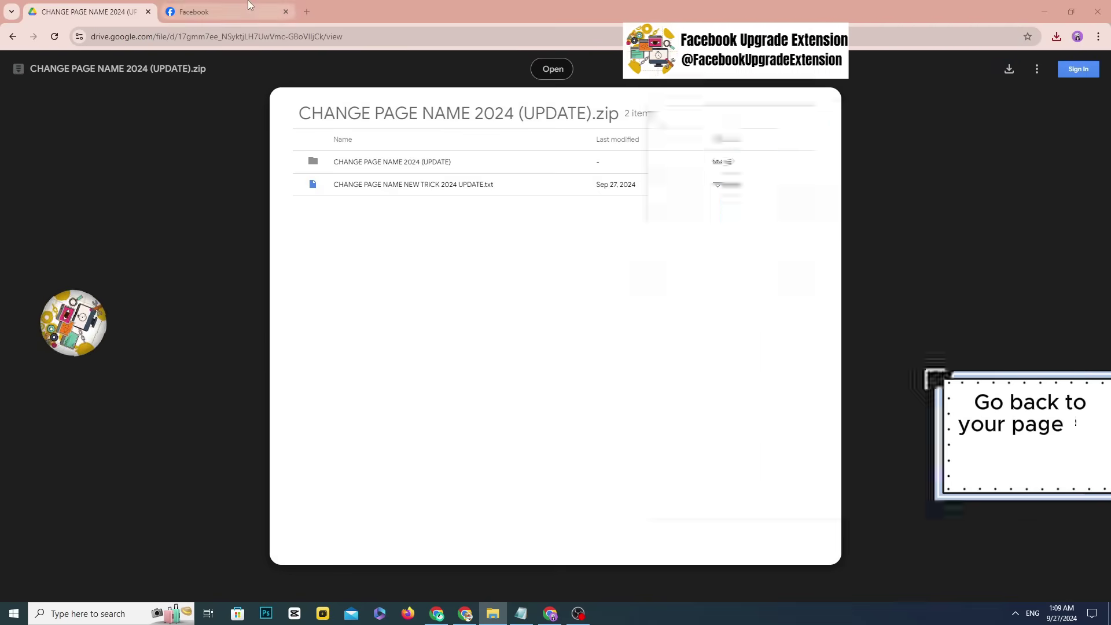
pyautogui.hotkey('ctrl', 'Tab')
pyautogui.click(1099, 36)
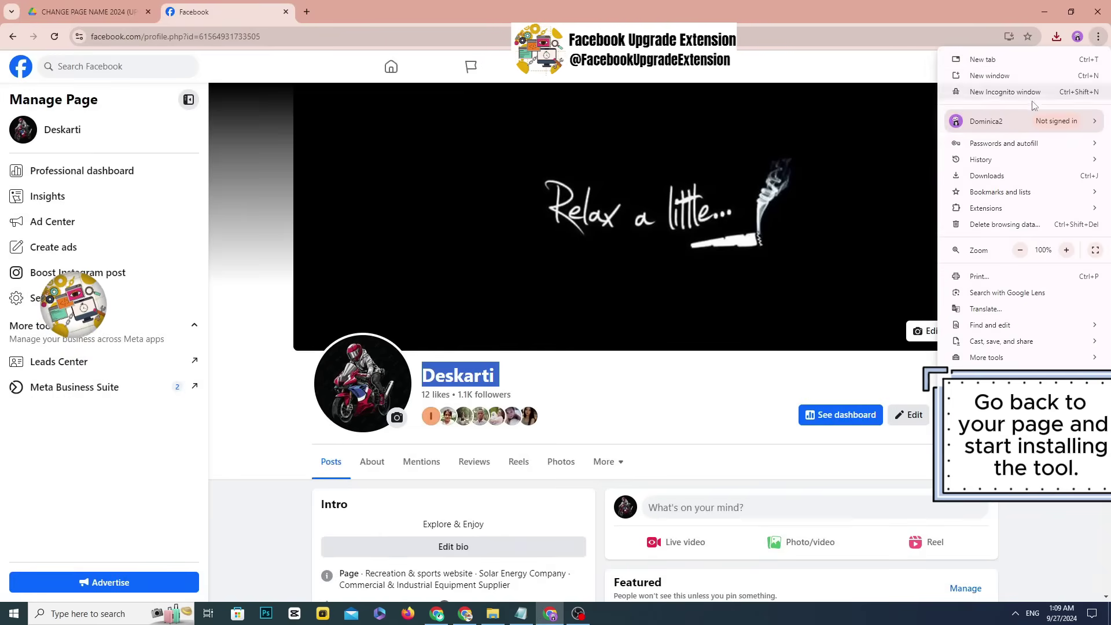
pyautogui.moveTo(1014, 213)
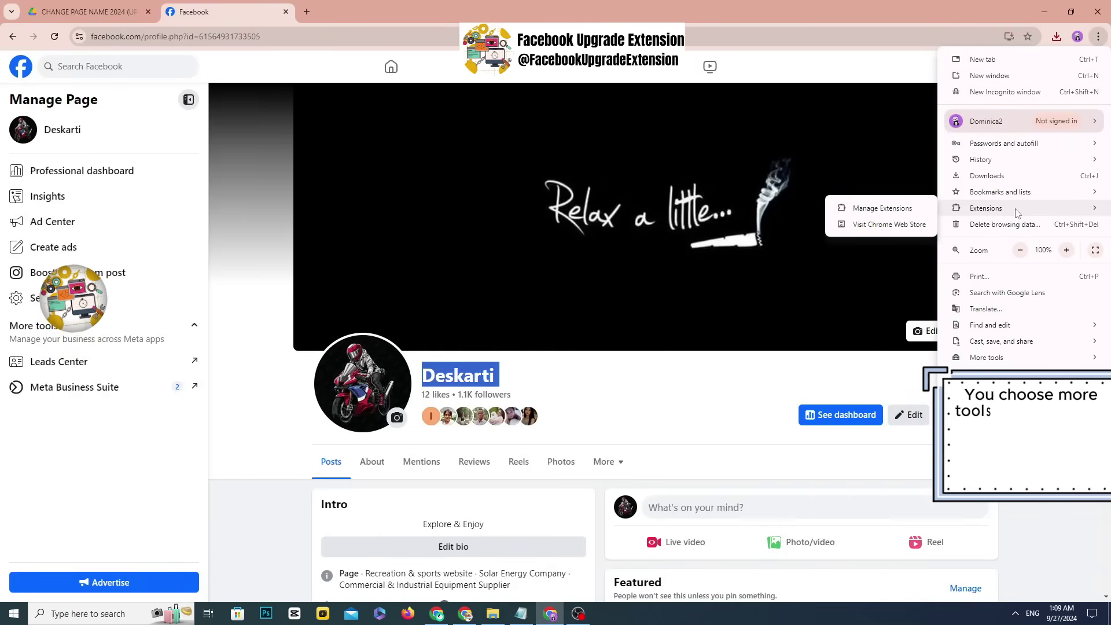
pyautogui.click(891, 213)
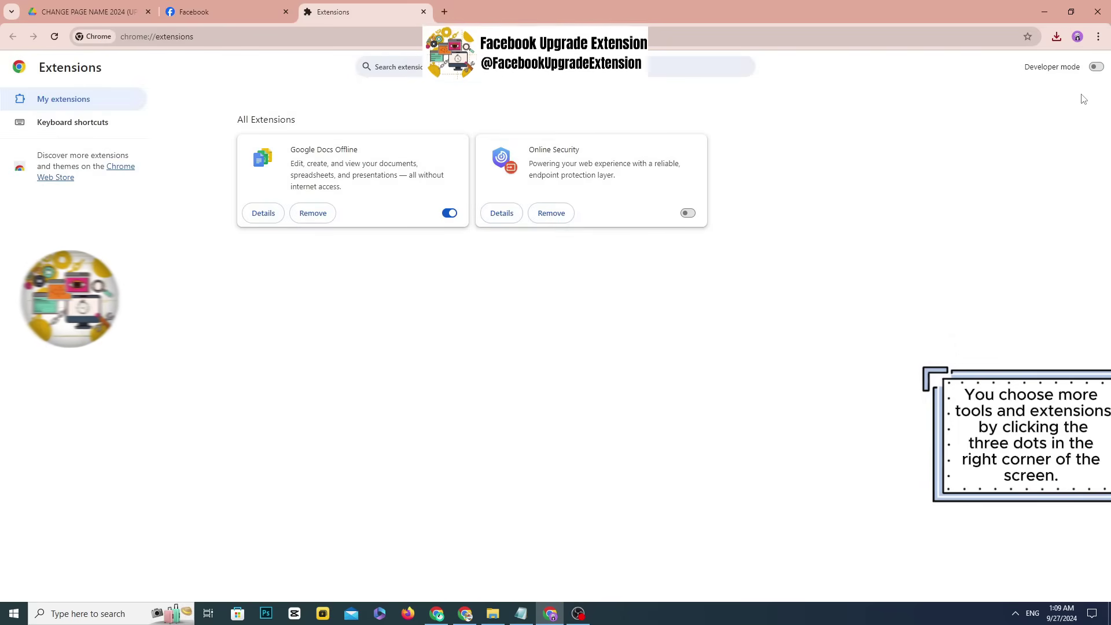
# - Turn on Developer mode and drag the extracted folder onto the page to install it
pyautogui.click(1096, 66)
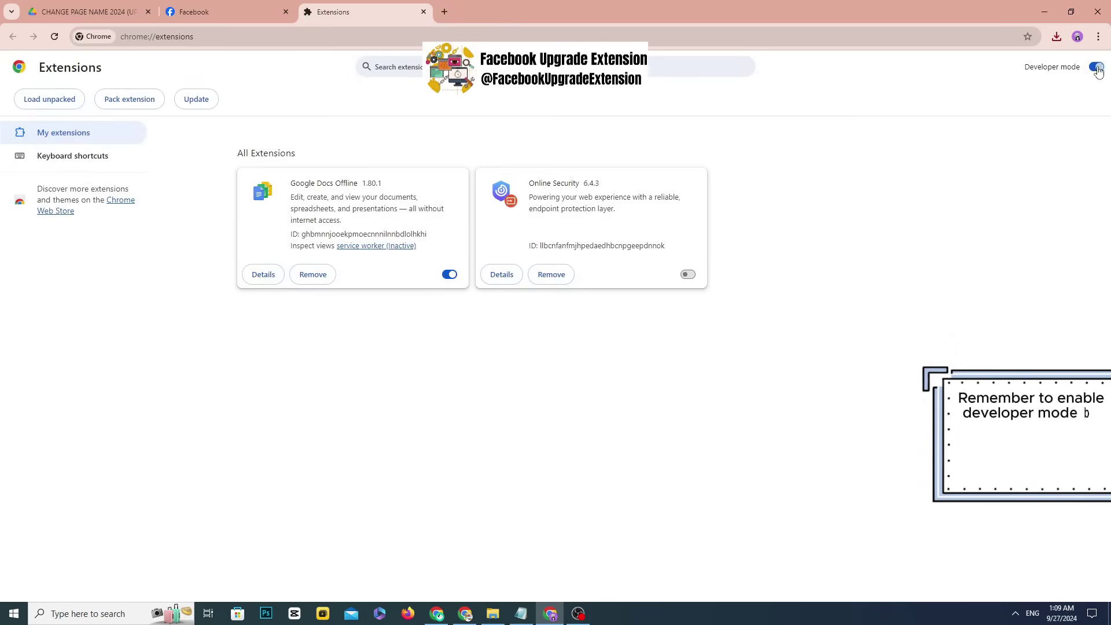
pyautogui.click(1097, 67)
pyautogui.click(1097, 68)
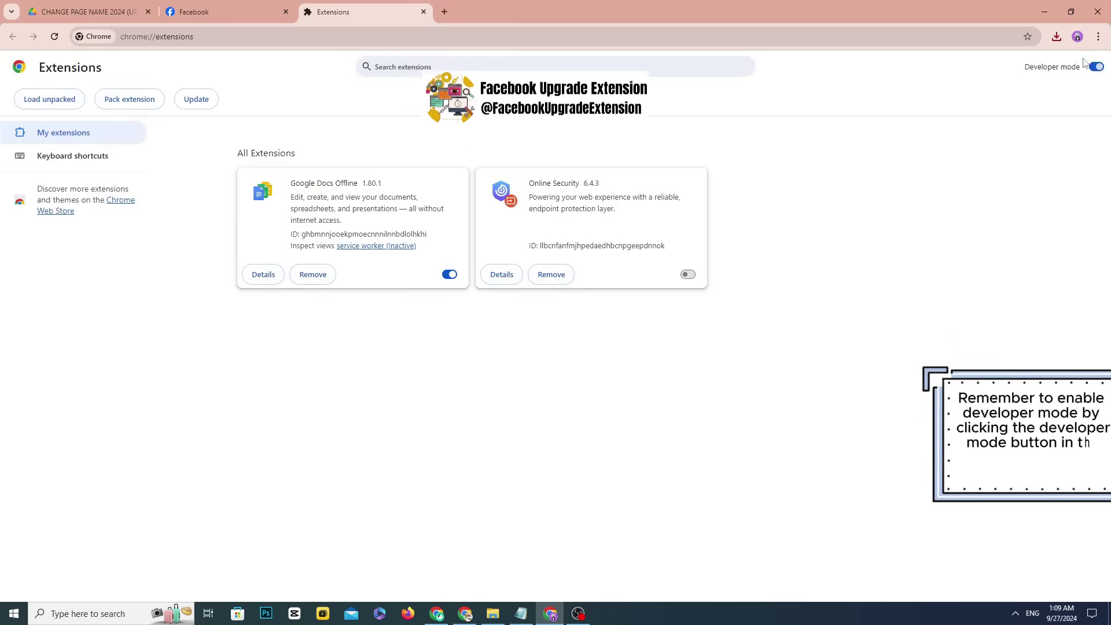
pyautogui.click(492, 613)
pyautogui.moveTo(895, 266); pyautogui.dragTo(550, 348)
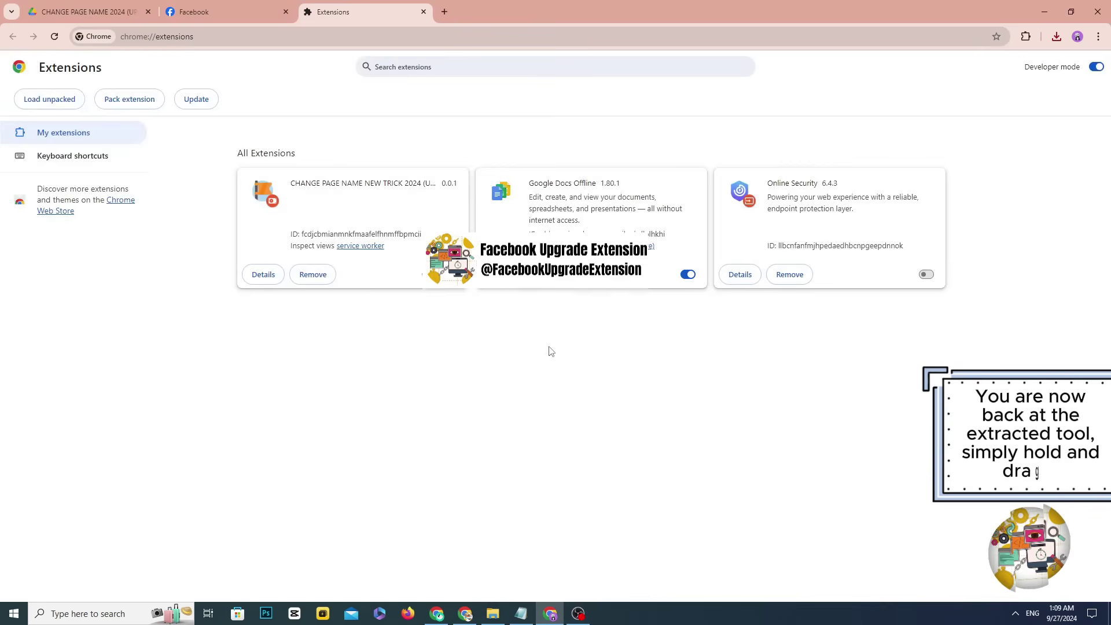
# - Remove the newly installed CHANGE PAGE NAME extension
pyautogui.moveTo(292, 198); pyautogui.dragTo(355, 181)
pyautogui.click(431, 211)
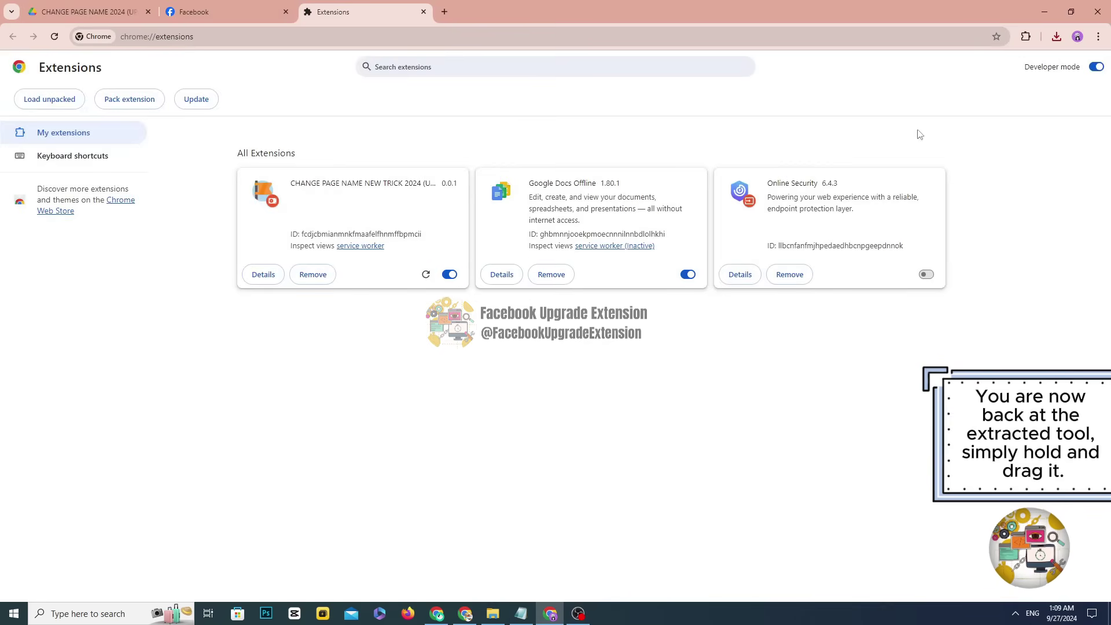
pyautogui.click(313, 275)
pyautogui.click(909, 131)
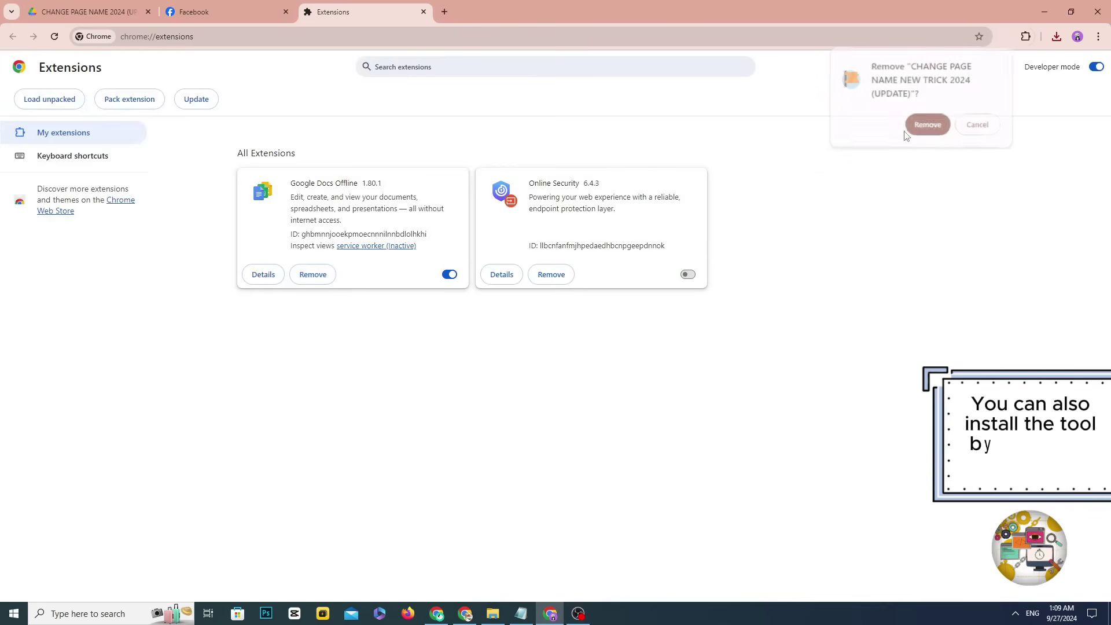
# - Load the CHANGE PAGE NAME 2024 (UPDATE) folder unpacked and open the extension's page
pyautogui.click(48, 103)
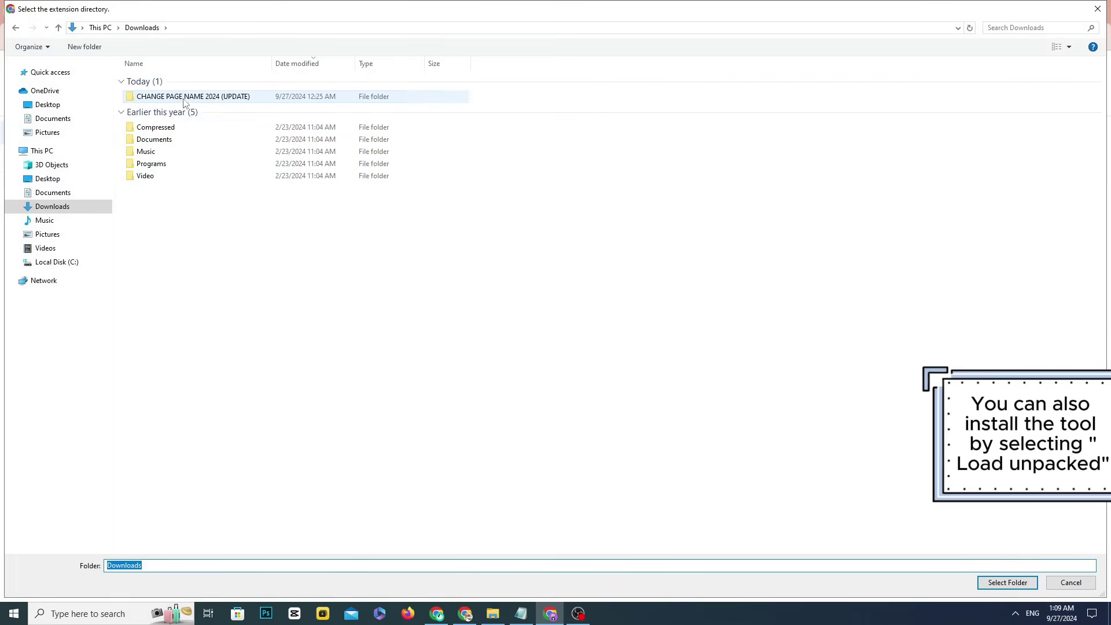
pyautogui.click(985, 585)
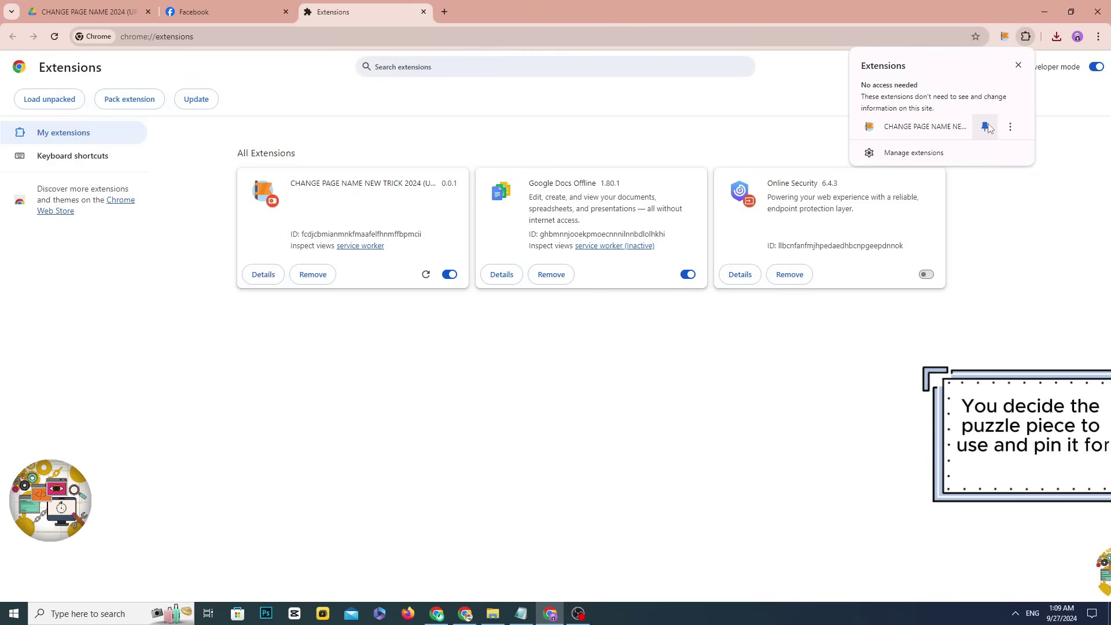
pyautogui.click(1004, 37)
pyautogui.moveTo(226, 11); pyautogui.dragTo(363, 3)
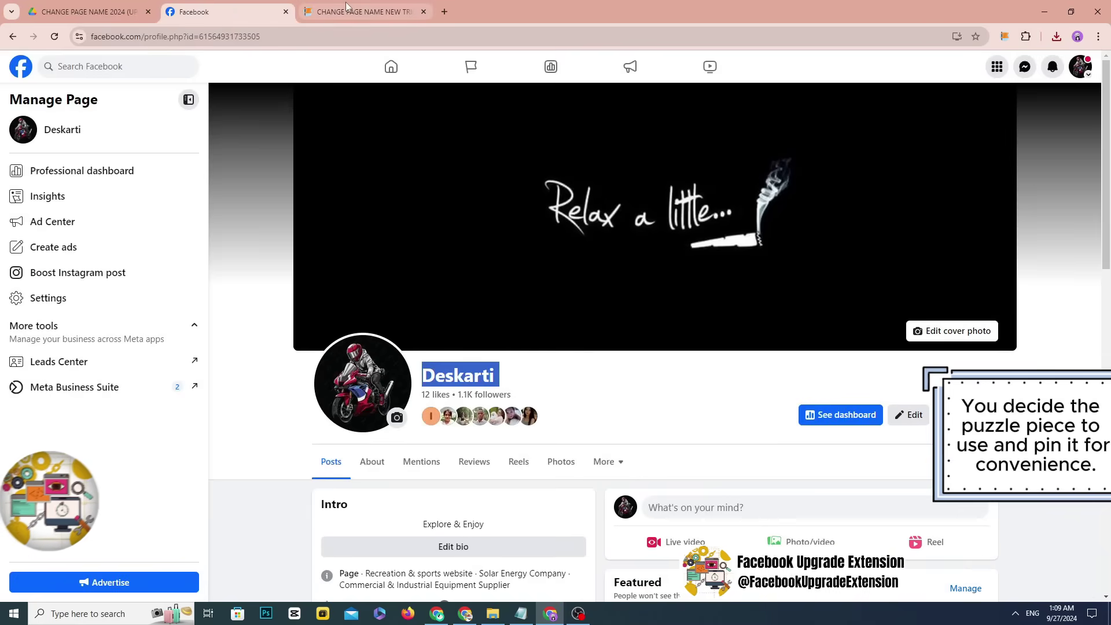
# - Close the Extensions tab and bring up the extension's form, cancelling the photo file chooser
pyautogui.click(286, 12)
pyautogui.click(341, 10)
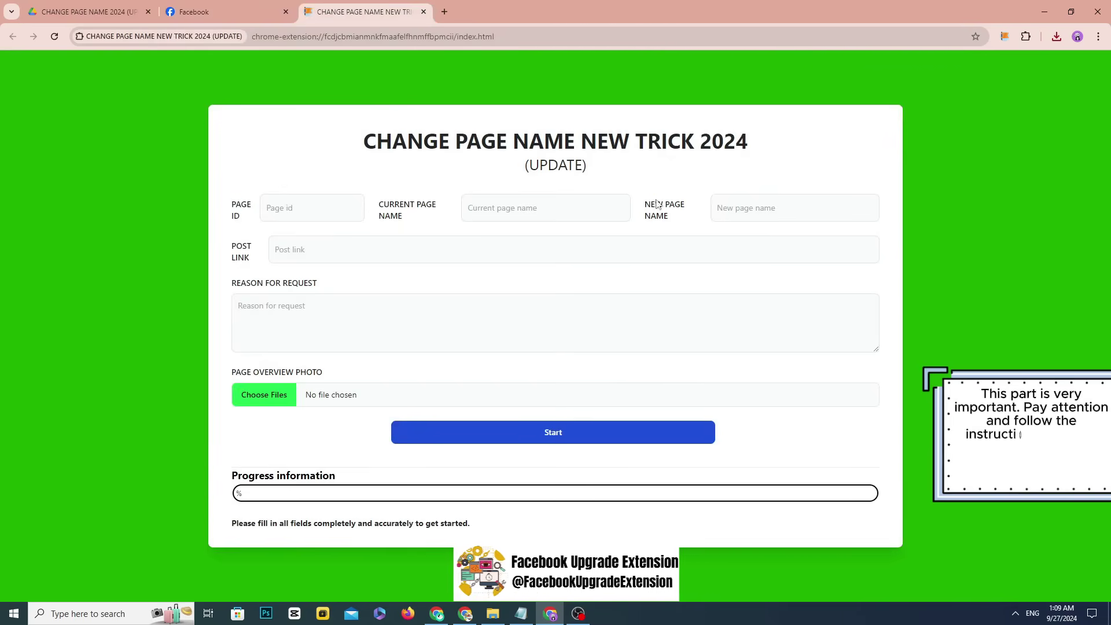
pyautogui.doubleClick(241, 251)
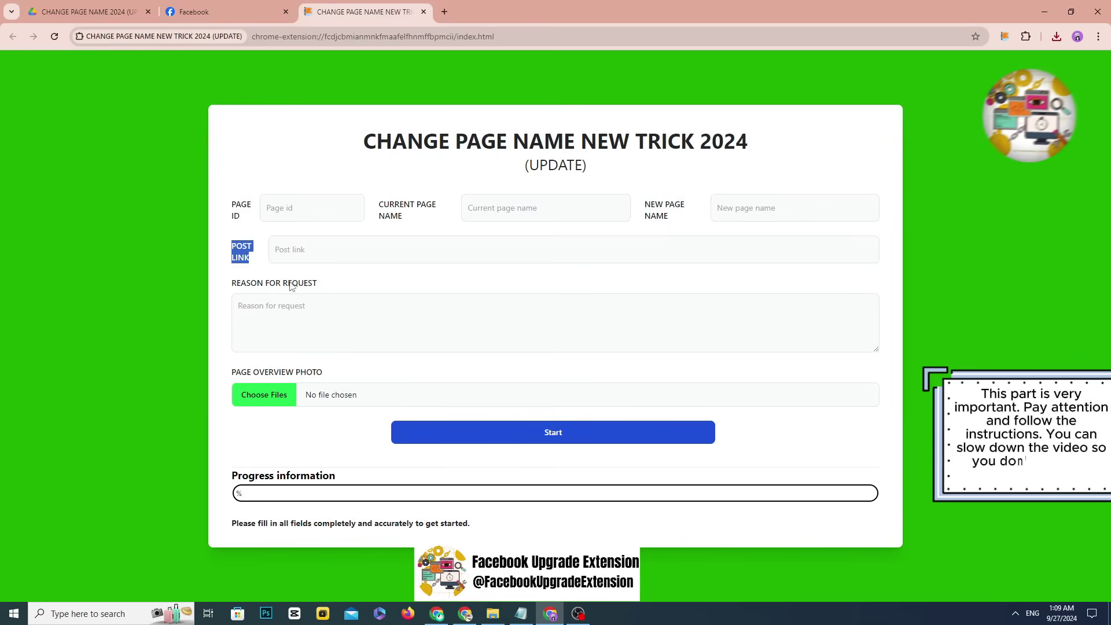
pyautogui.moveTo(292, 284); pyautogui.dragTo(286, 285)
pyautogui.click(266, 395)
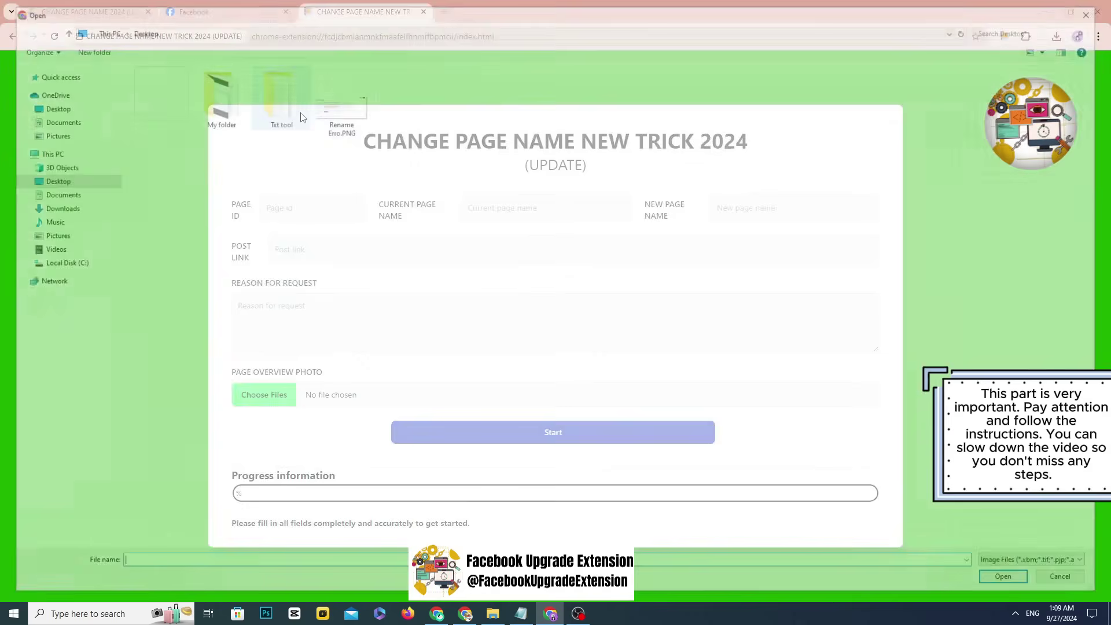
pyautogui.click(1097, 9)
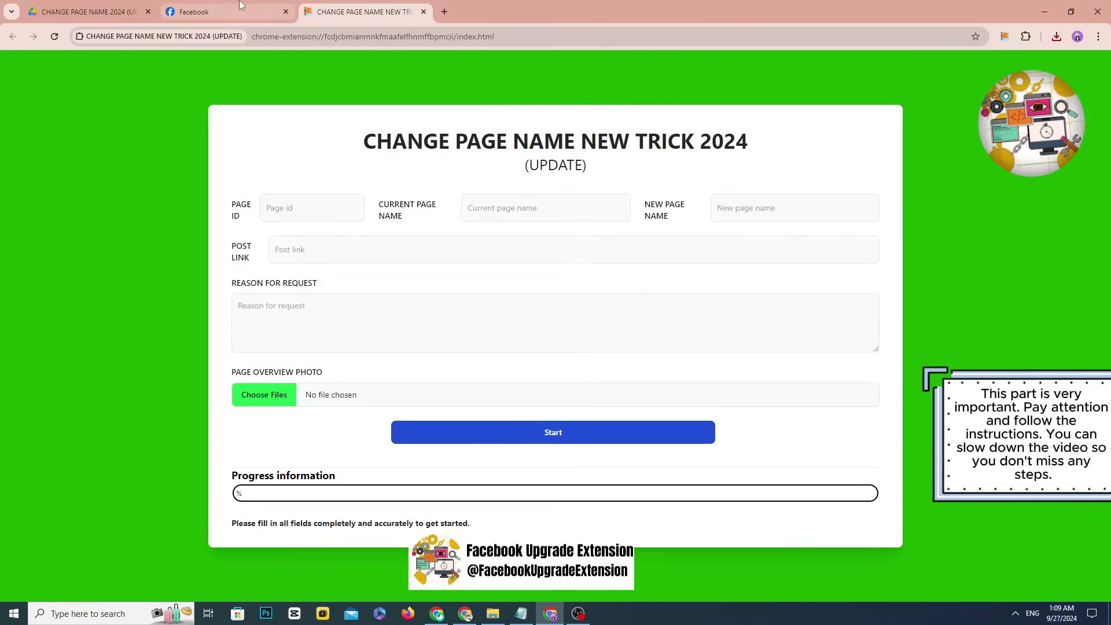
# - Copy the Page ID from the Page transparency details into the form's Page id field
pyautogui.click(220, 12)
pyautogui.click(373, 462)
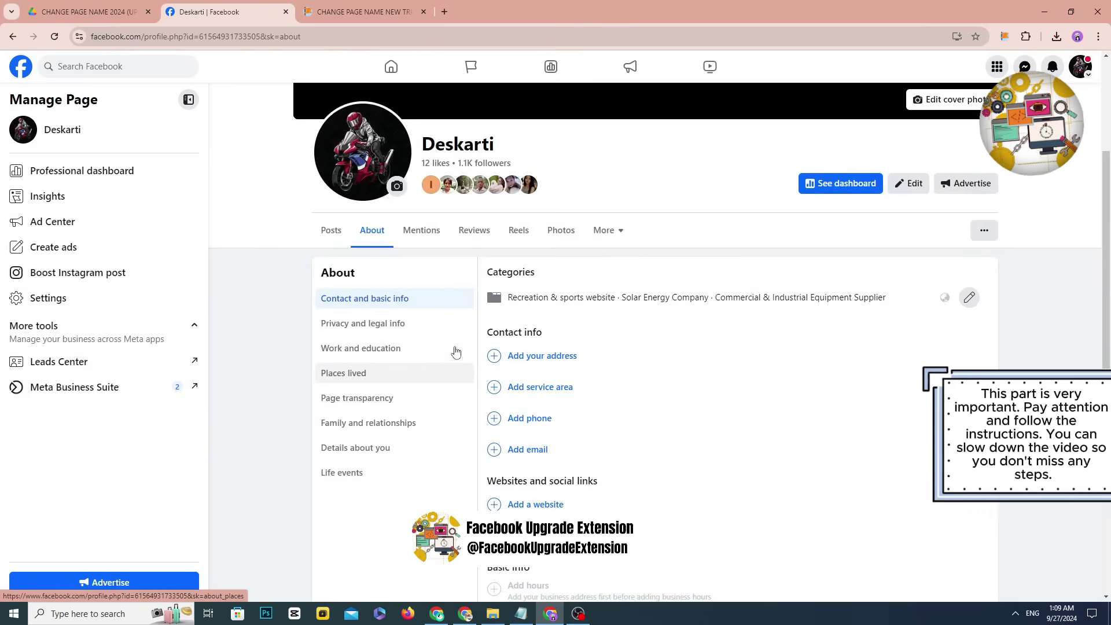
pyautogui.click(349, 5)
pyautogui.click(220, 11)
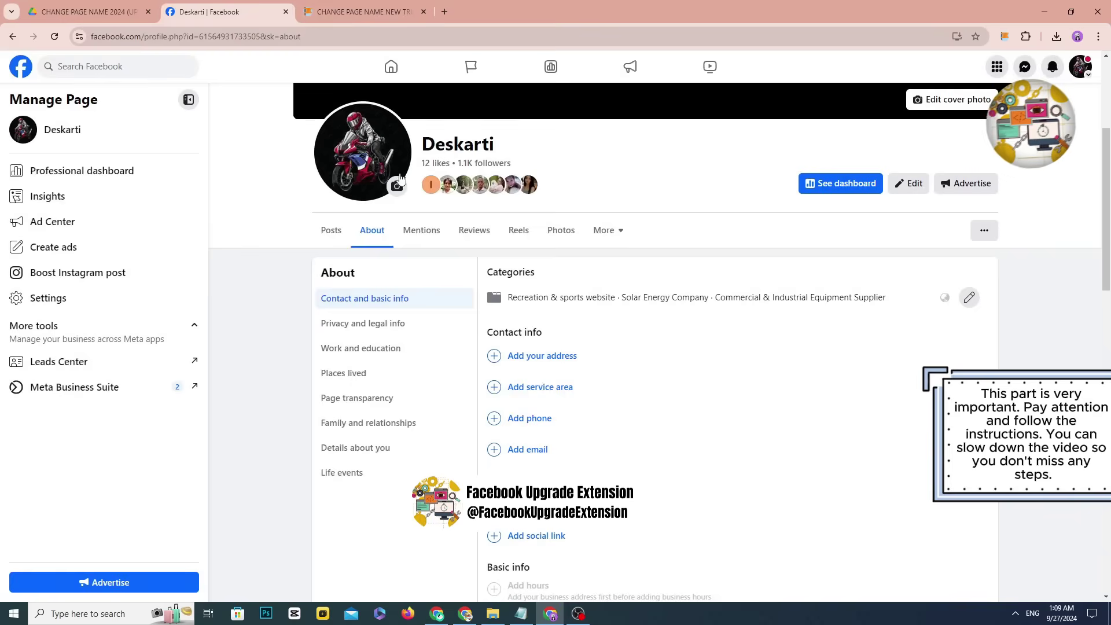
pyautogui.click(370, 399)
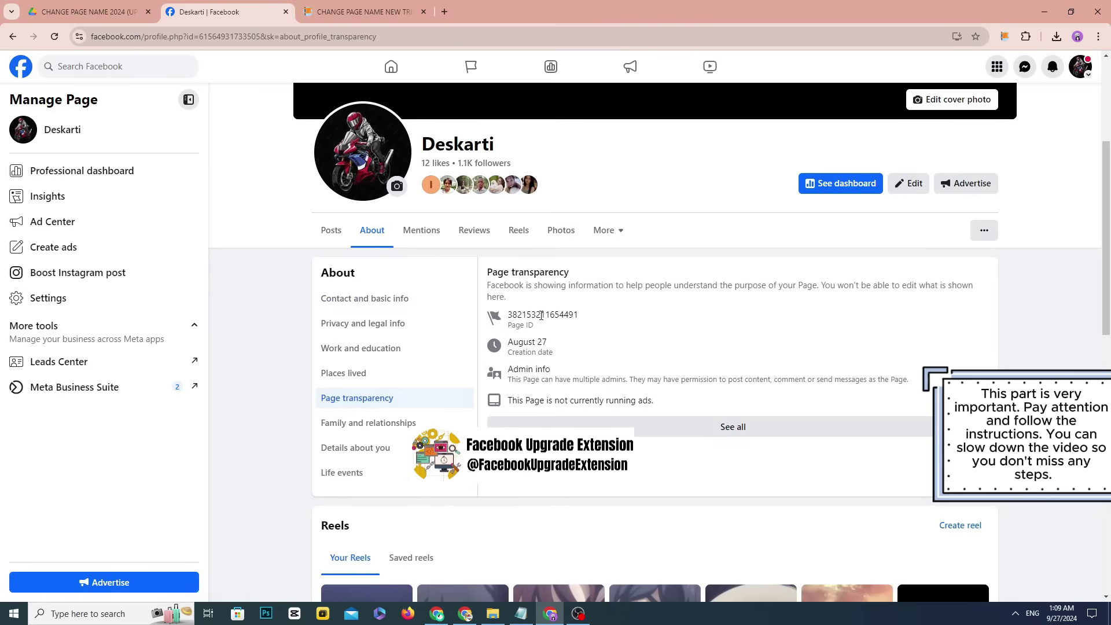
pyautogui.doubleClick(541, 315)
pyautogui.rightClick(542, 316)
pyautogui.click(577, 334)
pyautogui.click(362, 11)
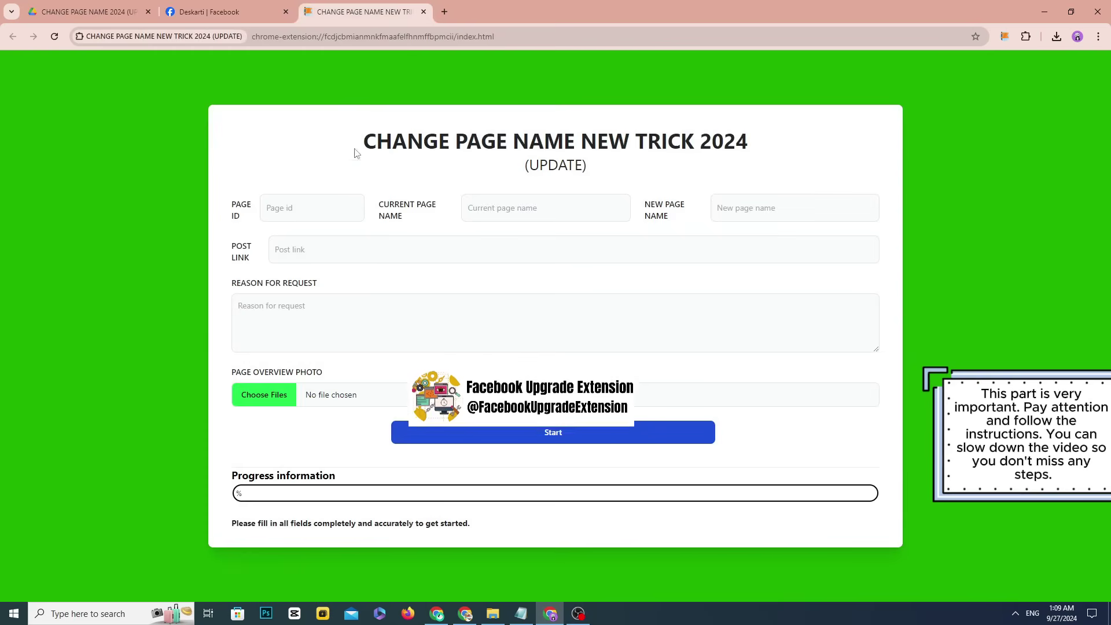
pyautogui.click(312, 203)
pyautogui.rightClick(303, 211)
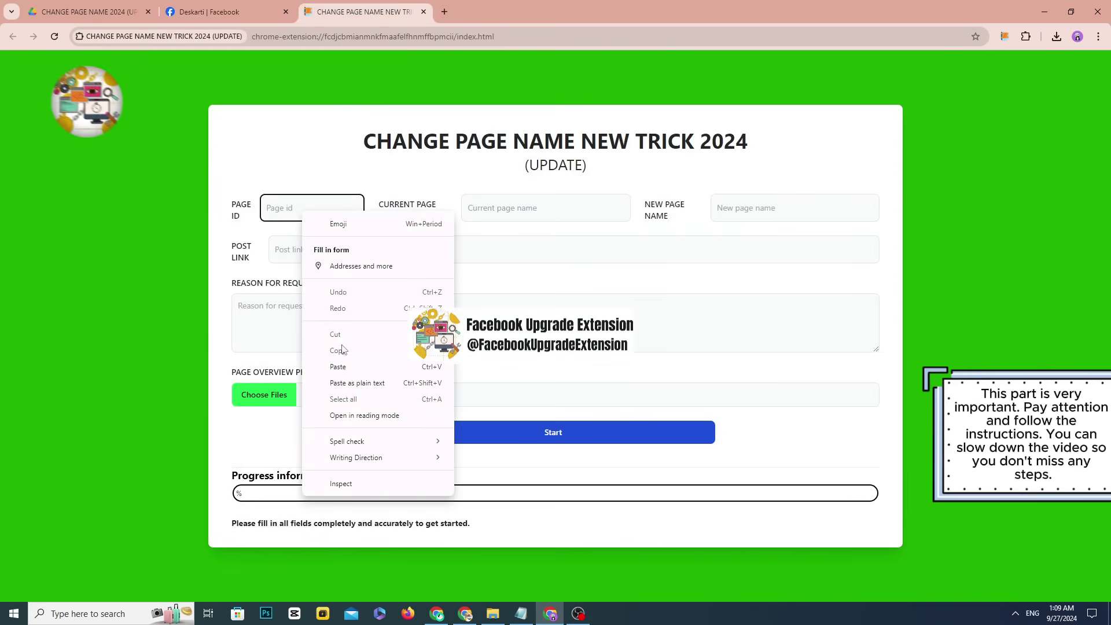
pyautogui.click(373, 365)
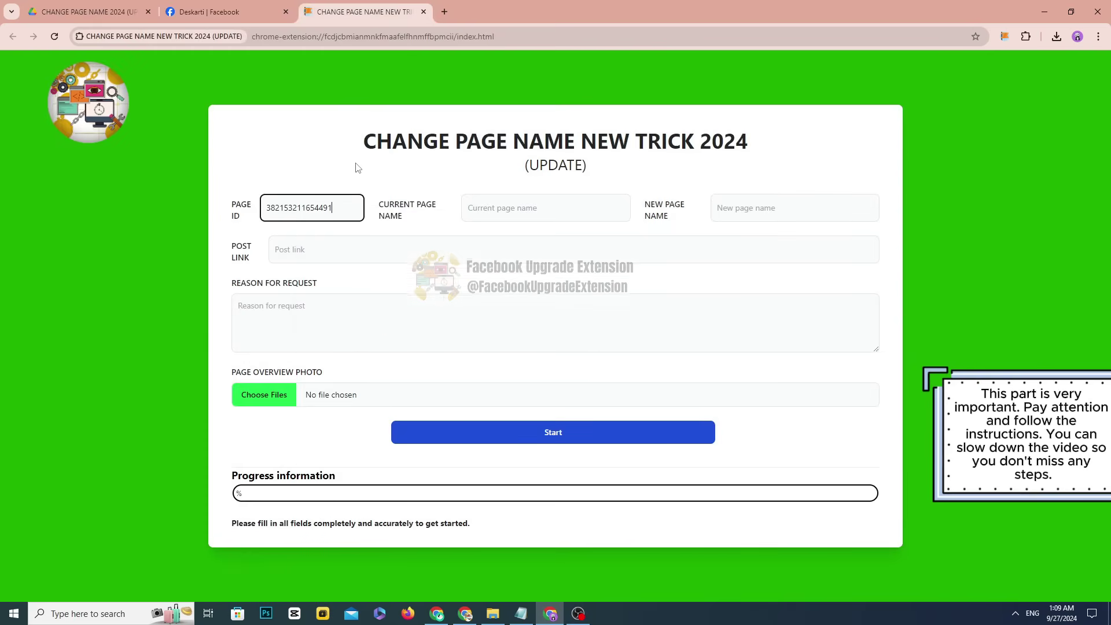
# - Fill the current page name field with Deskarti copied from Facebook
pyautogui.click(220, 11)
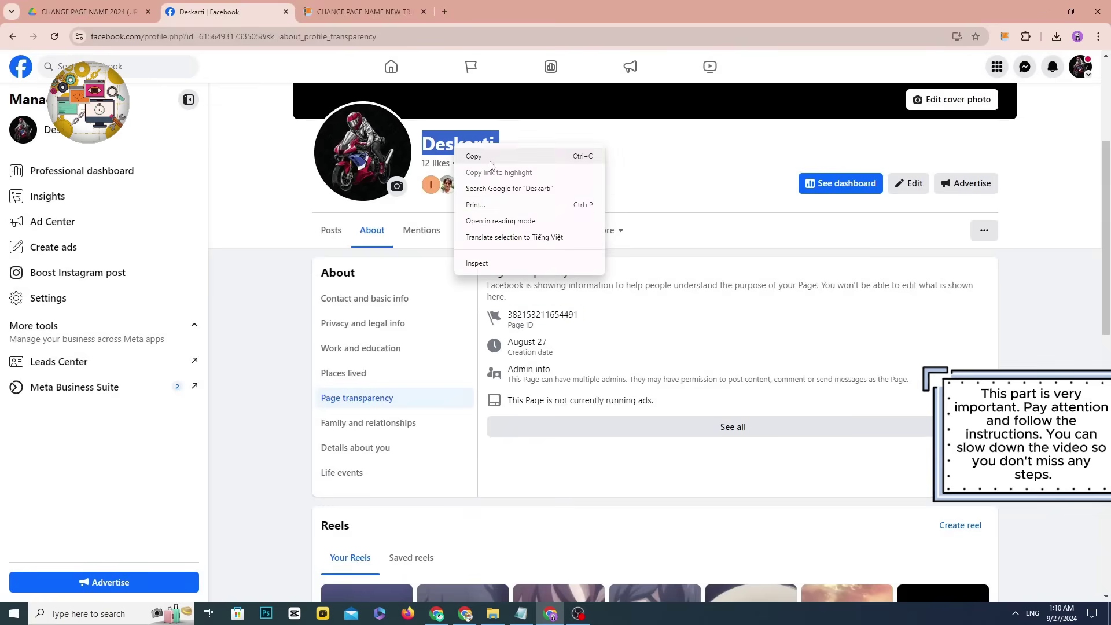
pyautogui.click(490, 161)
pyautogui.click(371, 10)
pyautogui.rightClick(485, 203)
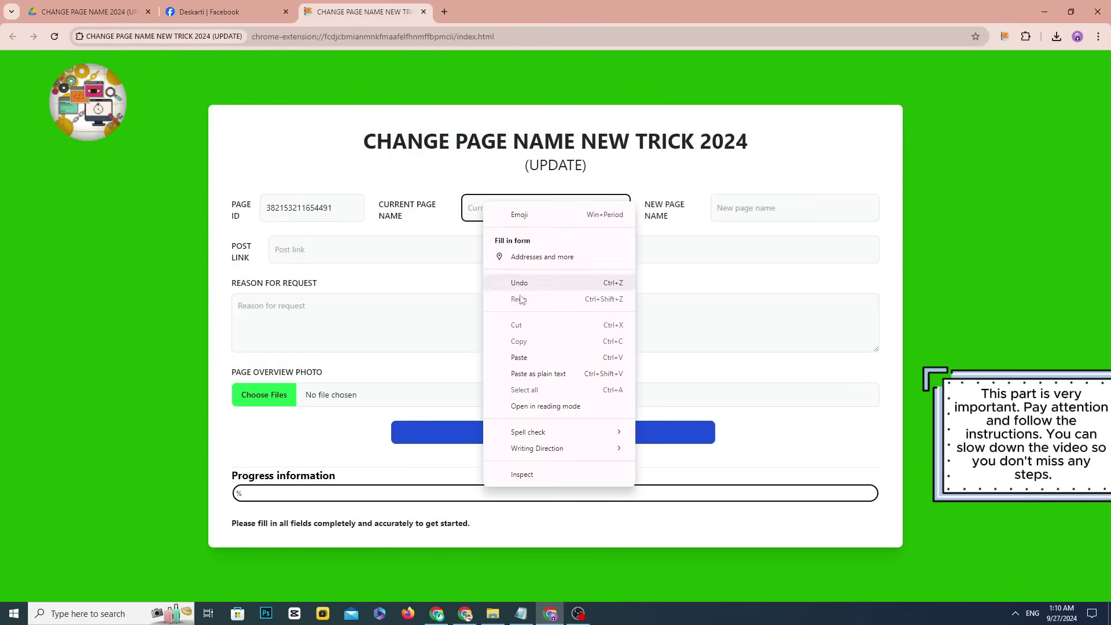
pyautogui.click(519, 357)
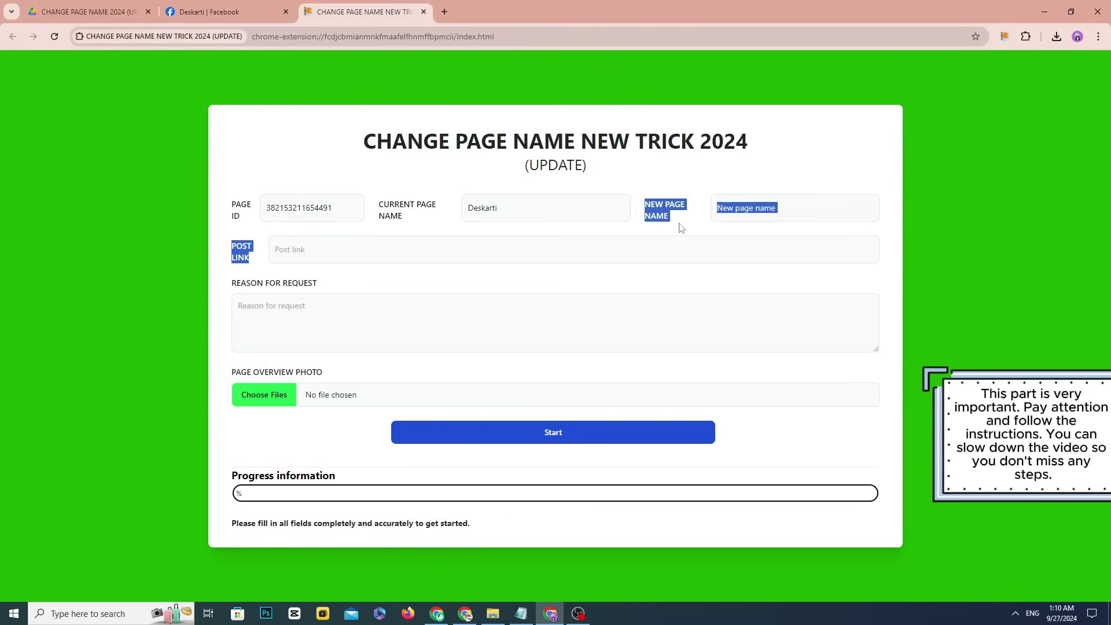
# - Paste Love Ducati Supercars from the notes into the new page name field
pyautogui.click(521, 614)
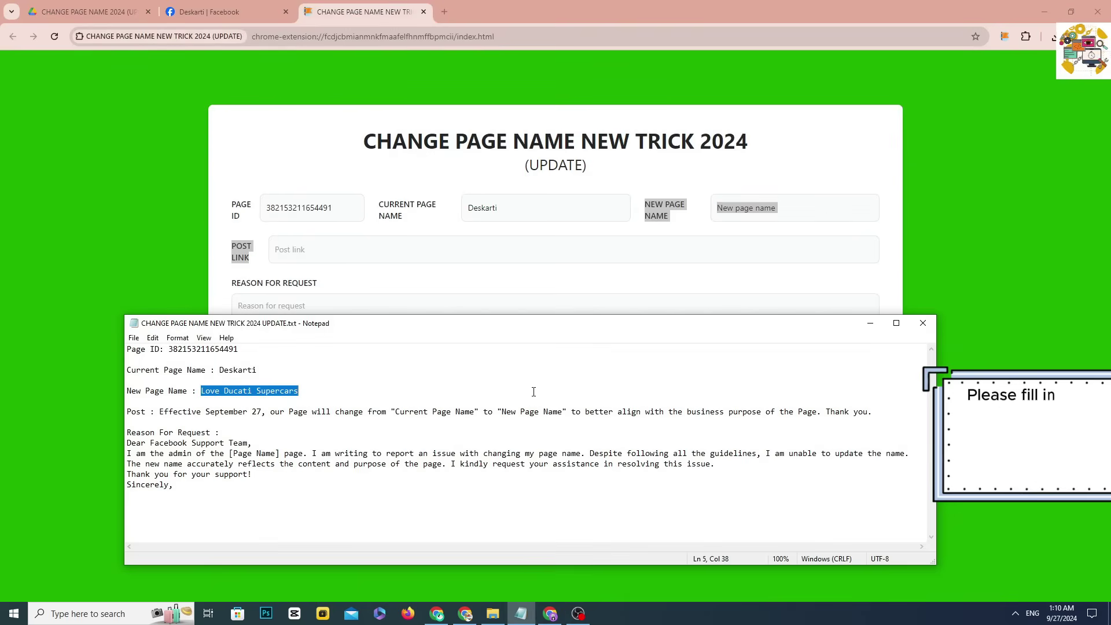
pyautogui.rightClick(251, 392)
pyautogui.click(301, 428)
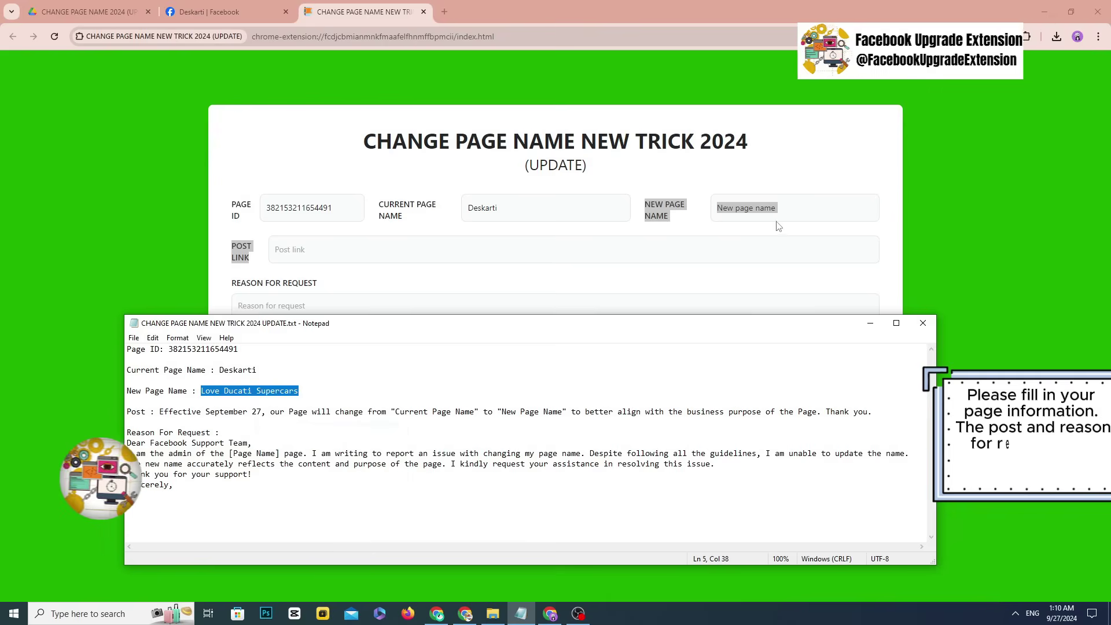
pyautogui.click(764, 209)
pyautogui.rightClick(758, 209)
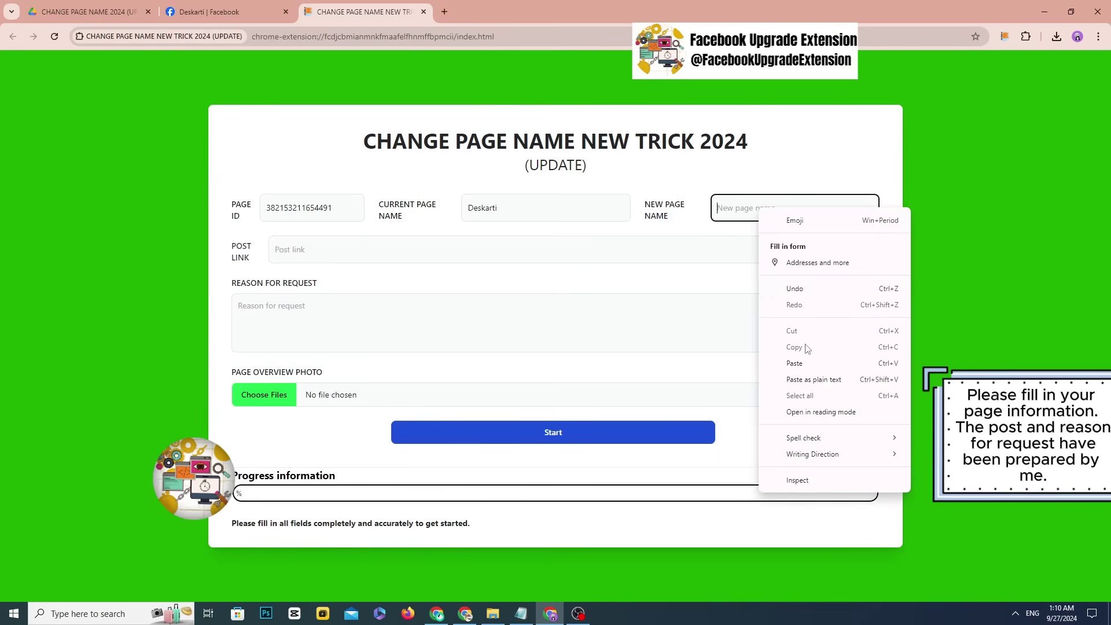
pyautogui.click(796, 363)
pyautogui.click(342, 246)
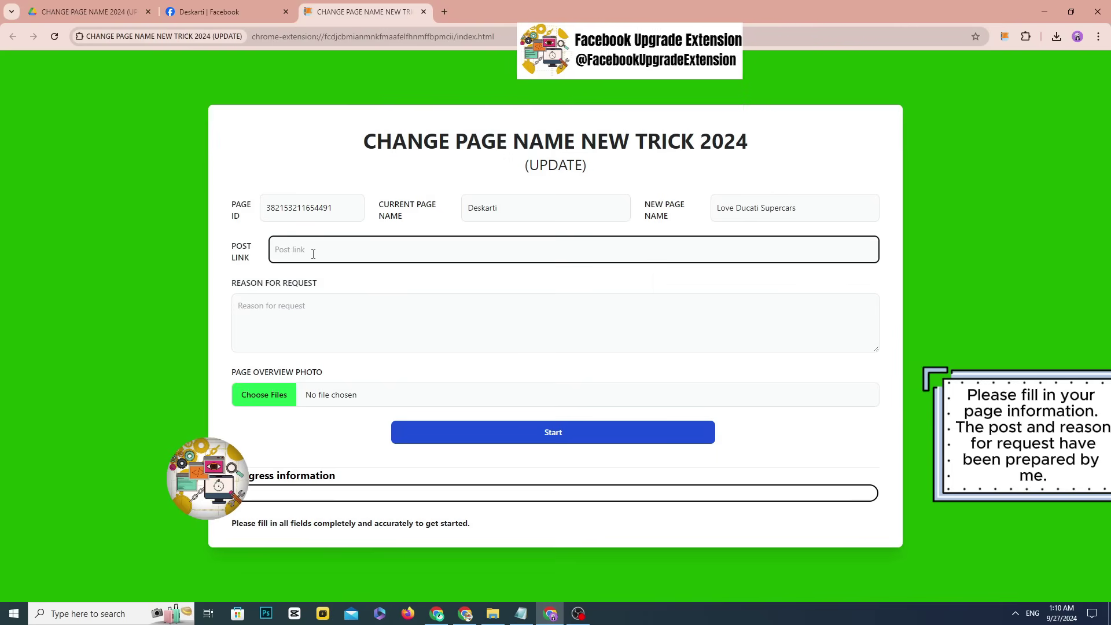
# - Start a new Page post and paste the prepared announcement text from the notes
pyautogui.click(208, 12)
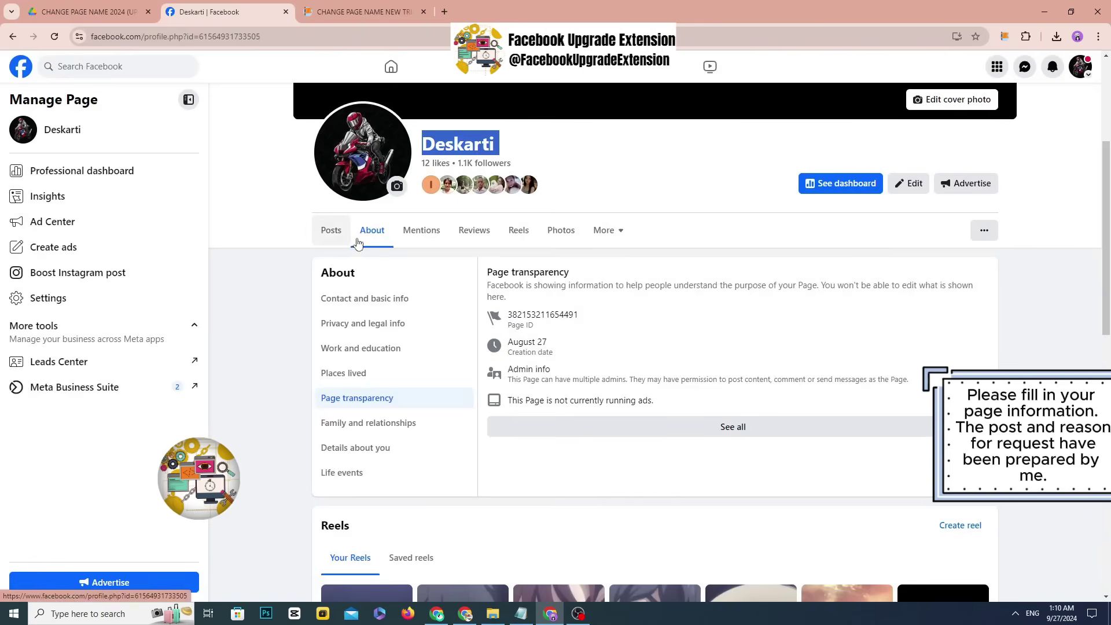
pyautogui.click(333, 231)
pyautogui.click(687, 279)
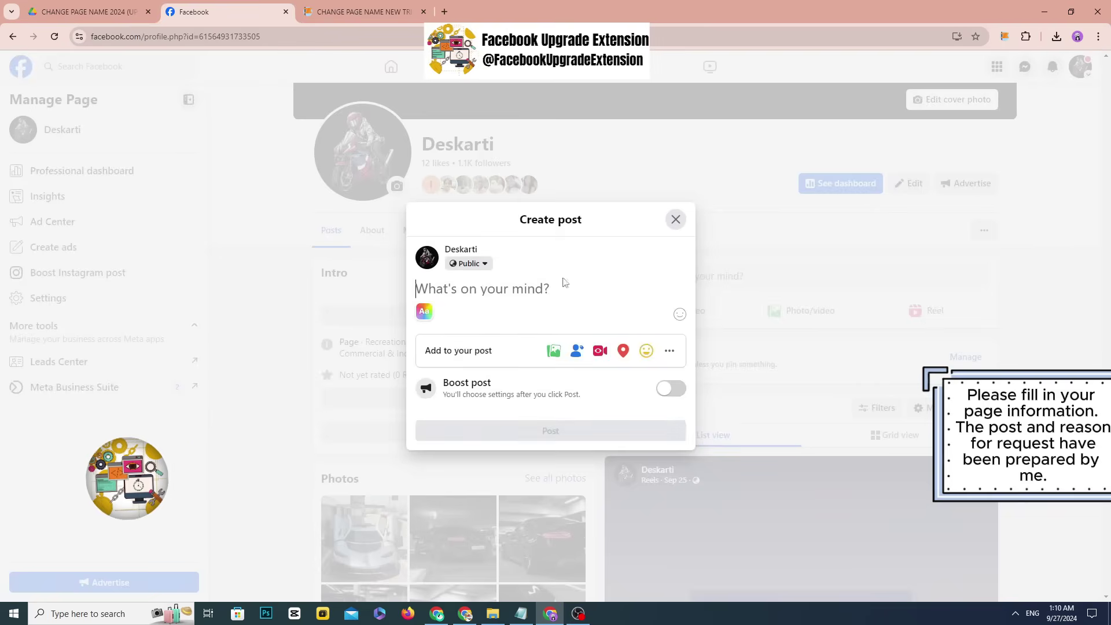
pyautogui.click(521, 613)
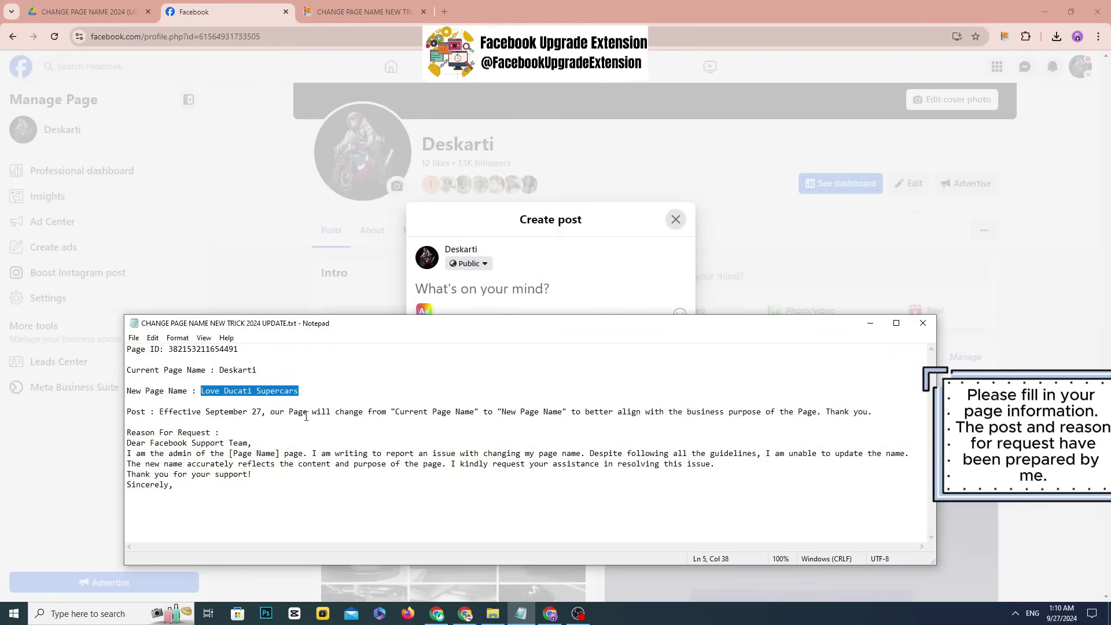
pyautogui.moveTo(160, 413); pyautogui.dragTo(874, 428)
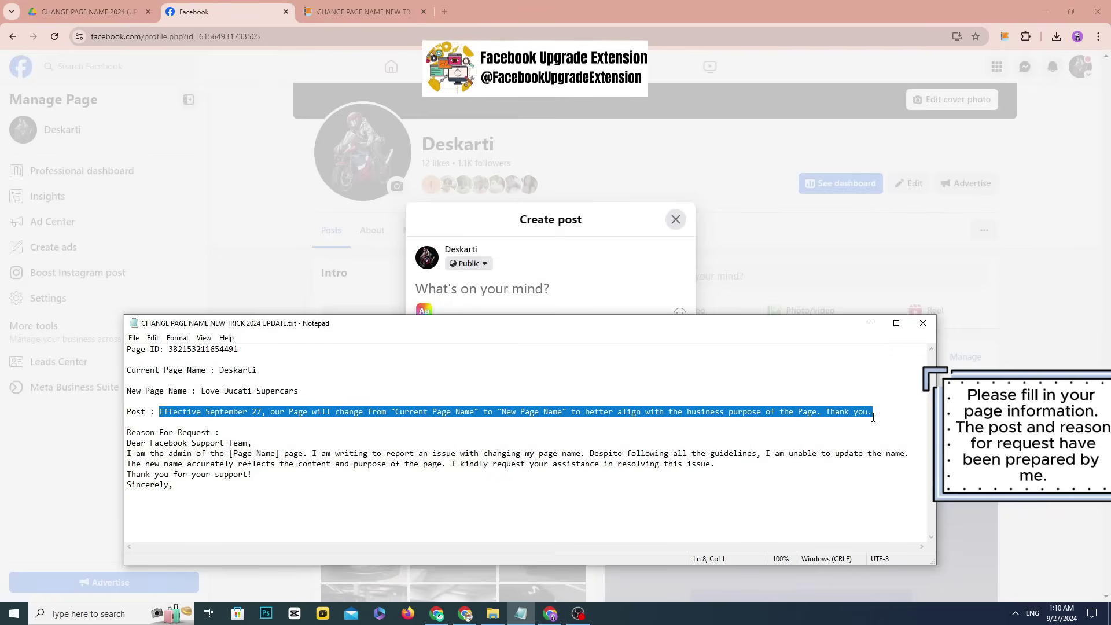
pyautogui.rightClick(874, 417)
pyautogui.click(886, 437)
pyautogui.click(468, 293)
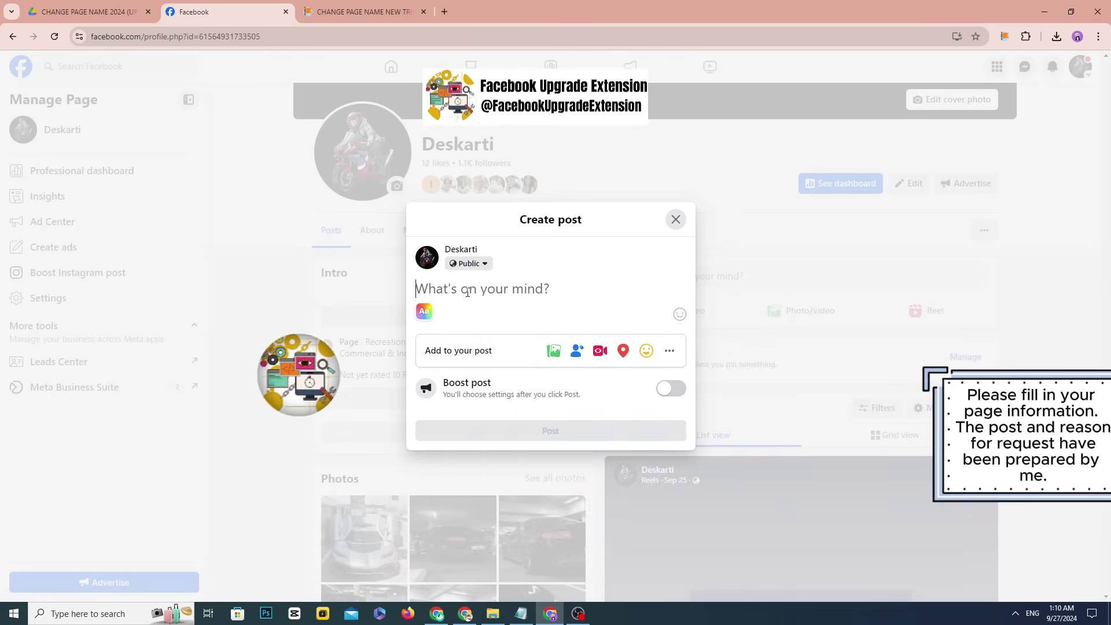
pyautogui.rightClick(468, 293)
pyautogui.click(509, 403)
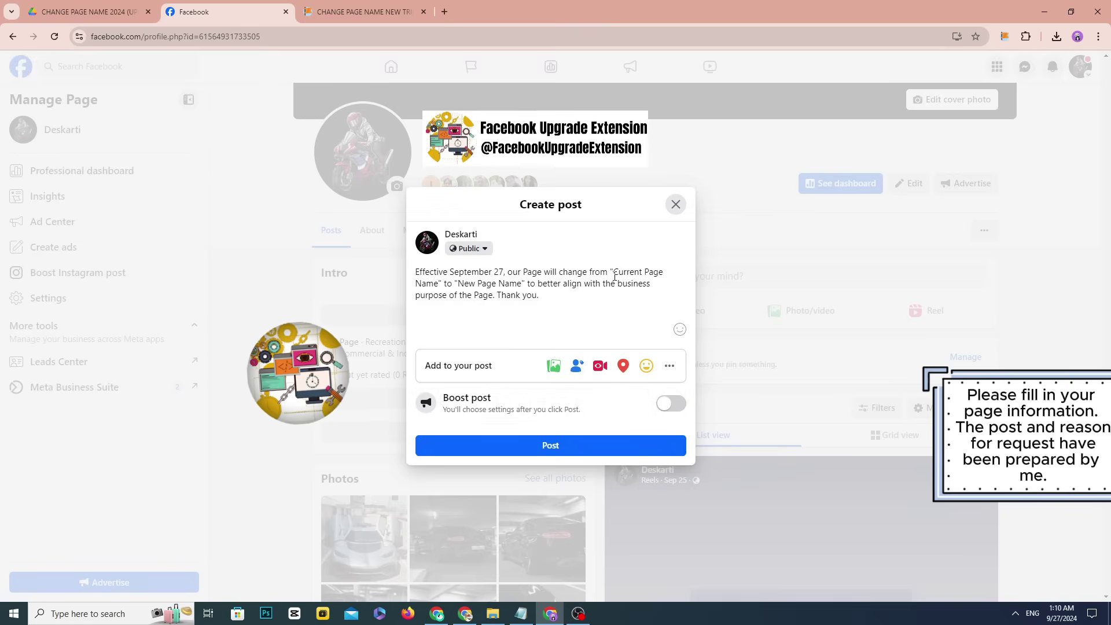
# - Replace the Current Page Name placeholder in the post with Deskarti
pyautogui.hotkey('alt', 'Tab')
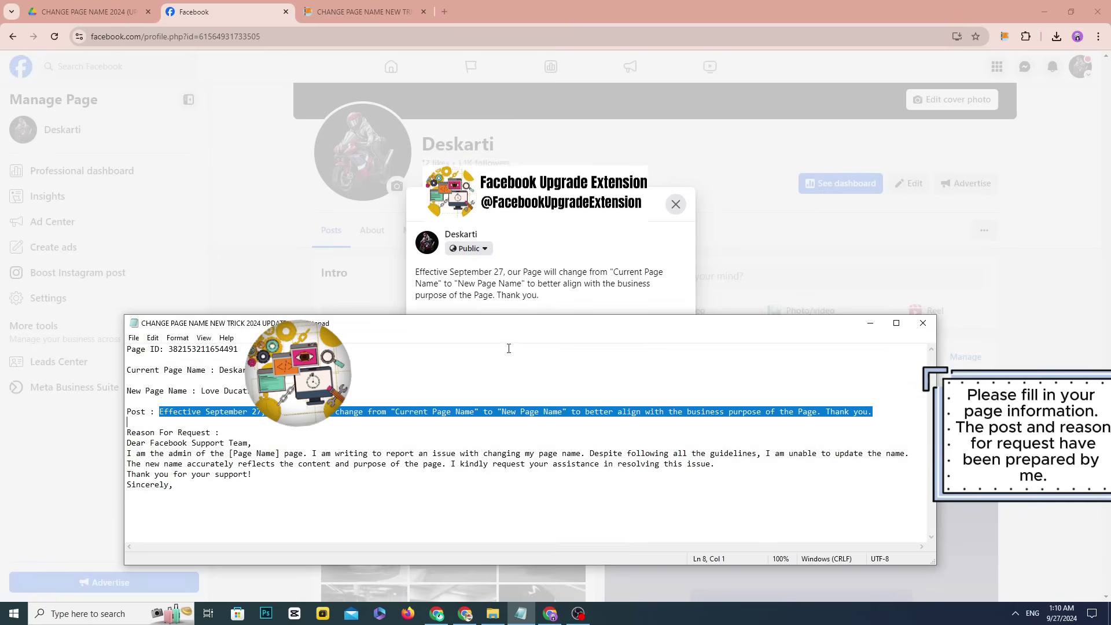
pyautogui.doubleClick(237, 370)
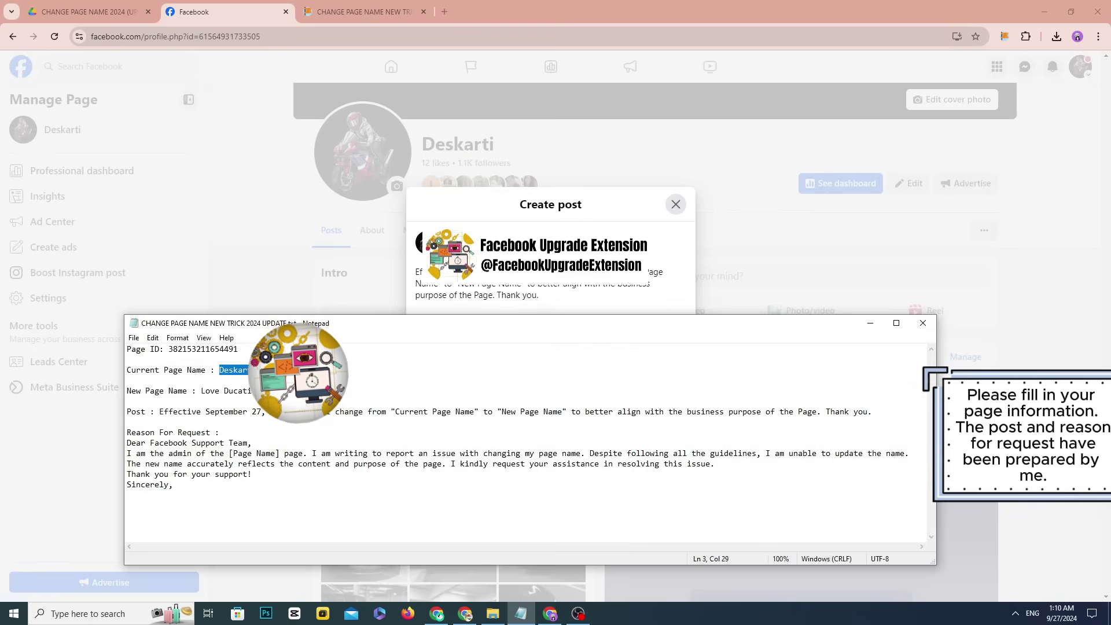
pyautogui.rightClick(265, 396)
pyautogui.click(289, 433)
pyautogui.click(602, 272)
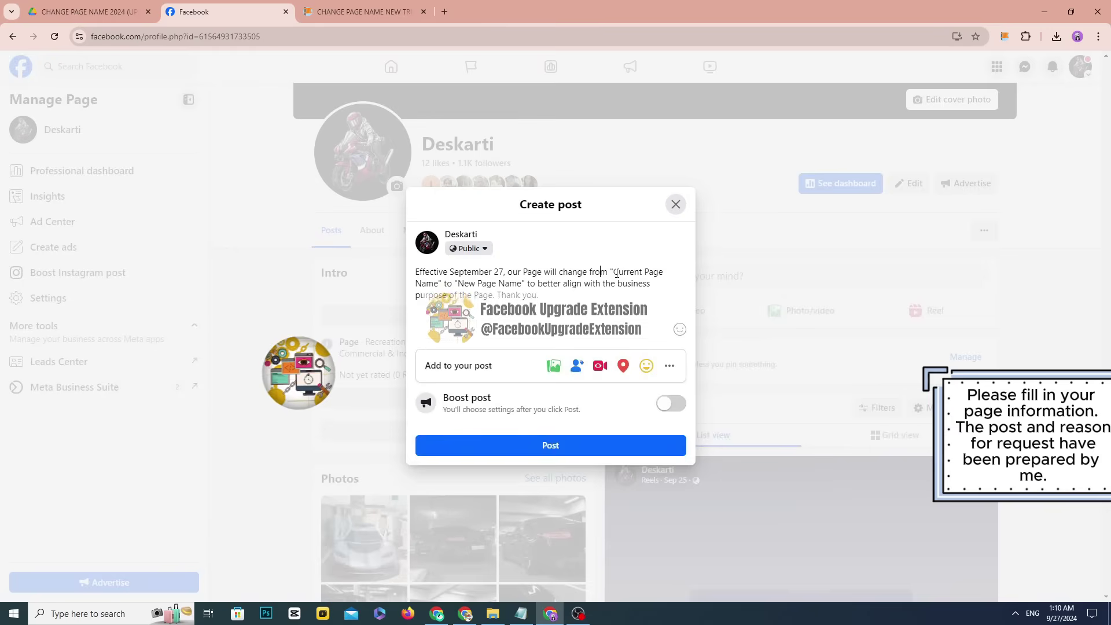
pyautogui.rightClick(431, 286)
pyautogui.click(447, 355)
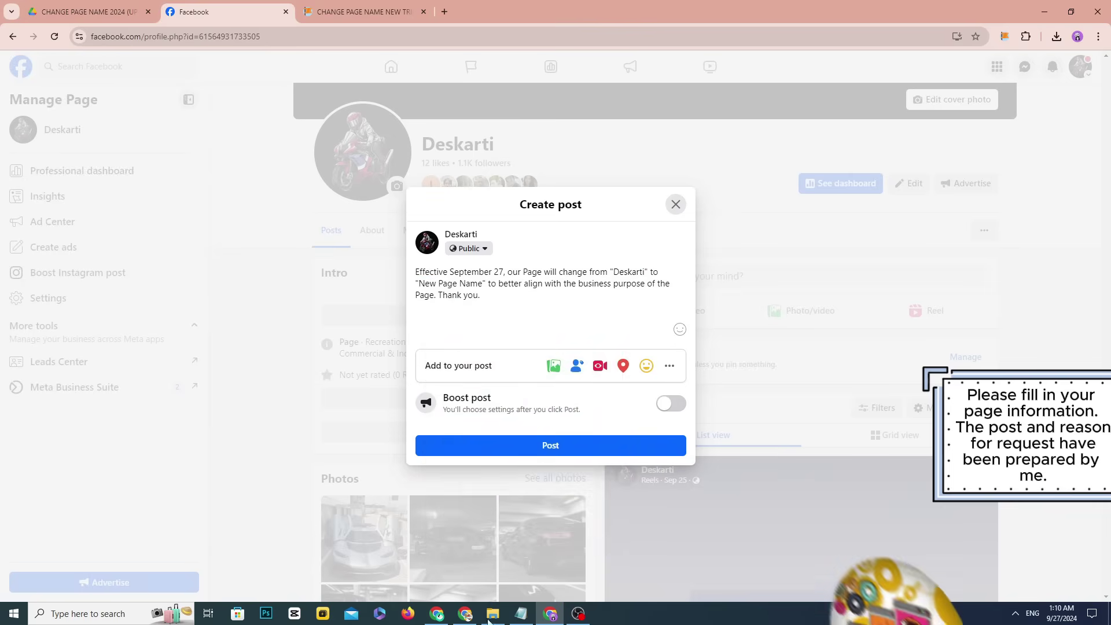
# - Replace the New Page Name placeholder in the post with Love Ducati Supercars
pyautogui.click(521, 614)
pyautogui.moveTo(201, 392); pyautogui.dragTo(300, 392)
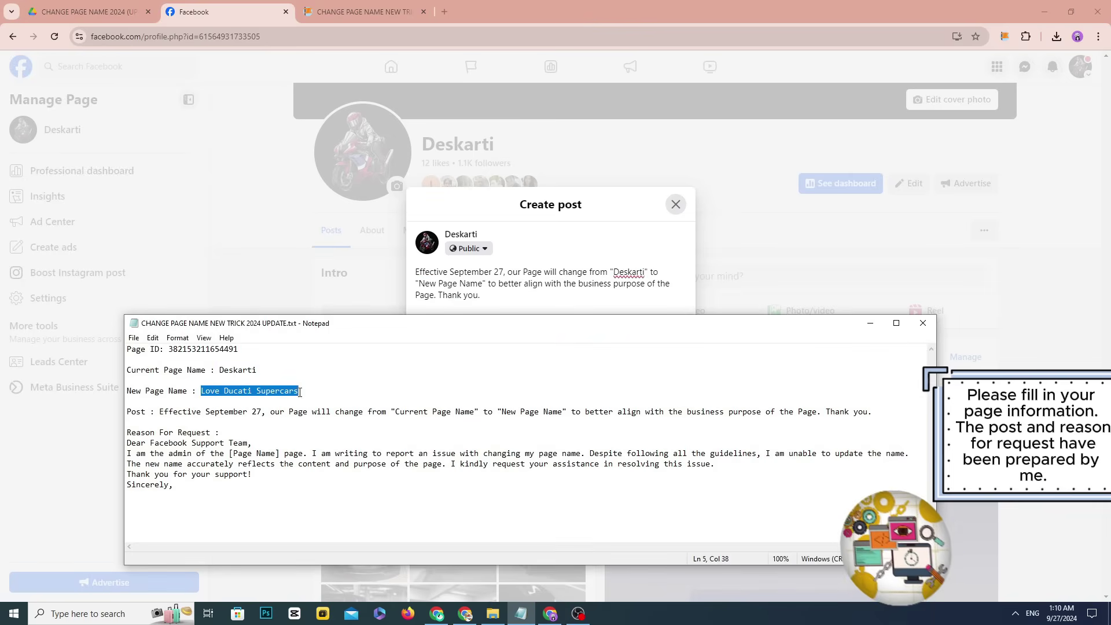
pyautogui.rightClick(287, 391)
pyautogui.click(315, 427)
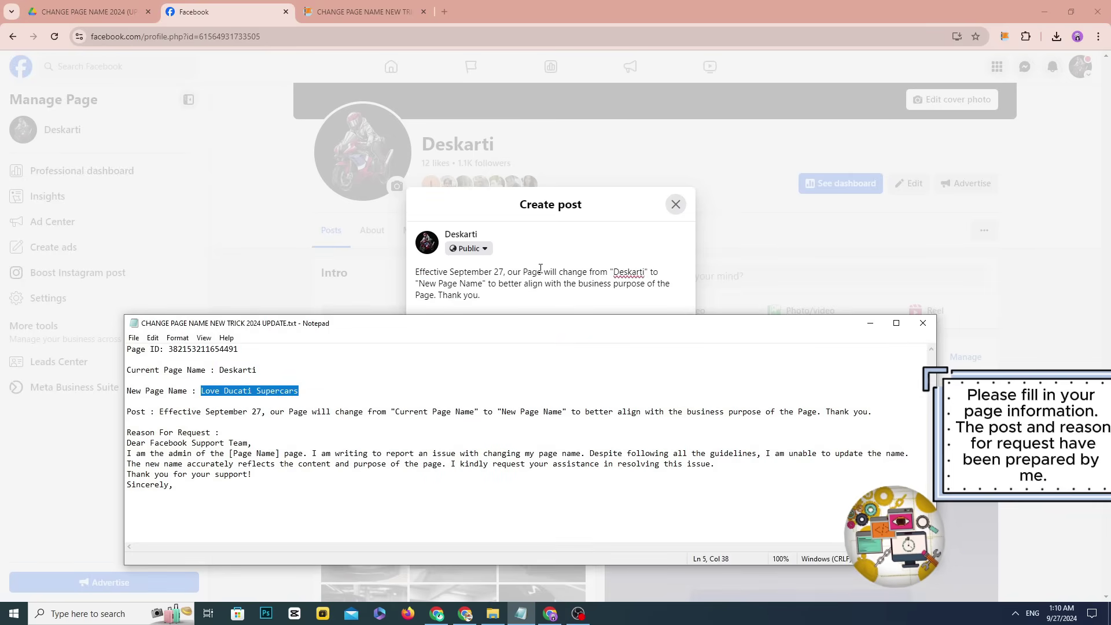
pyautogui.click(425, 281)
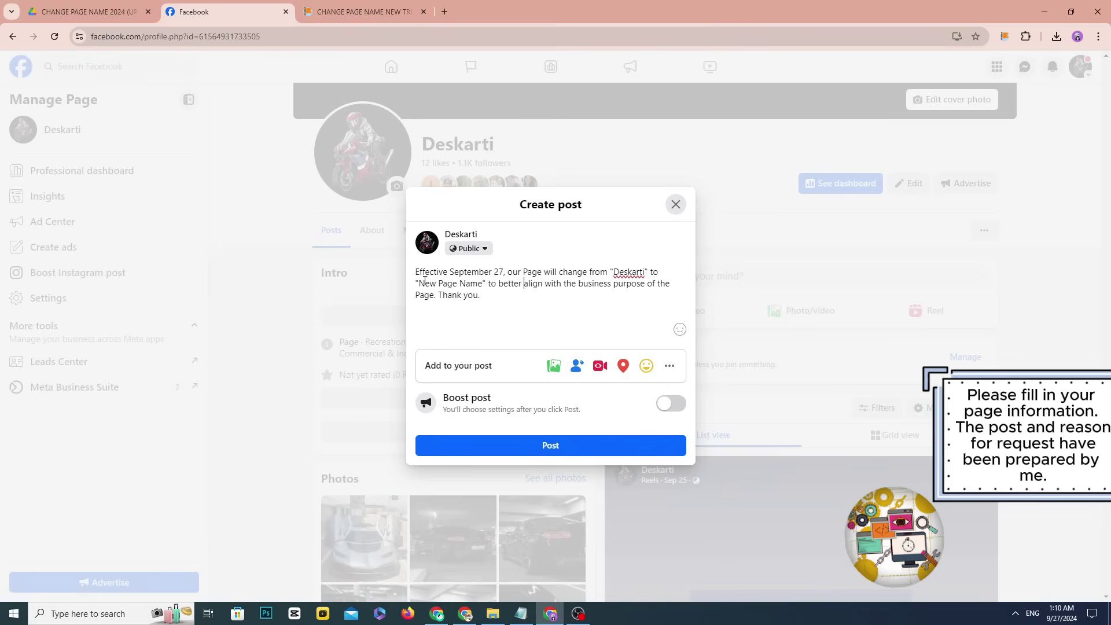
pyautogui.rightClick(470, 285)
pyautogui.click(504, 355)
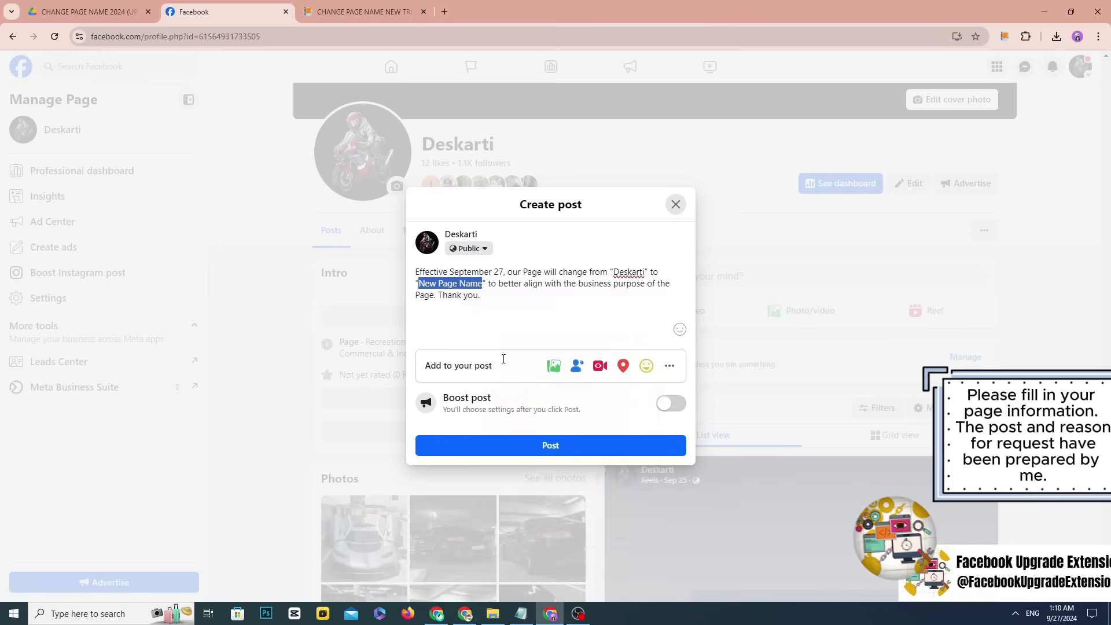
pyautogui.moveTo(509, 305); pyautogui.dragTo(407, 276)
pyautogui.click(428, 308)
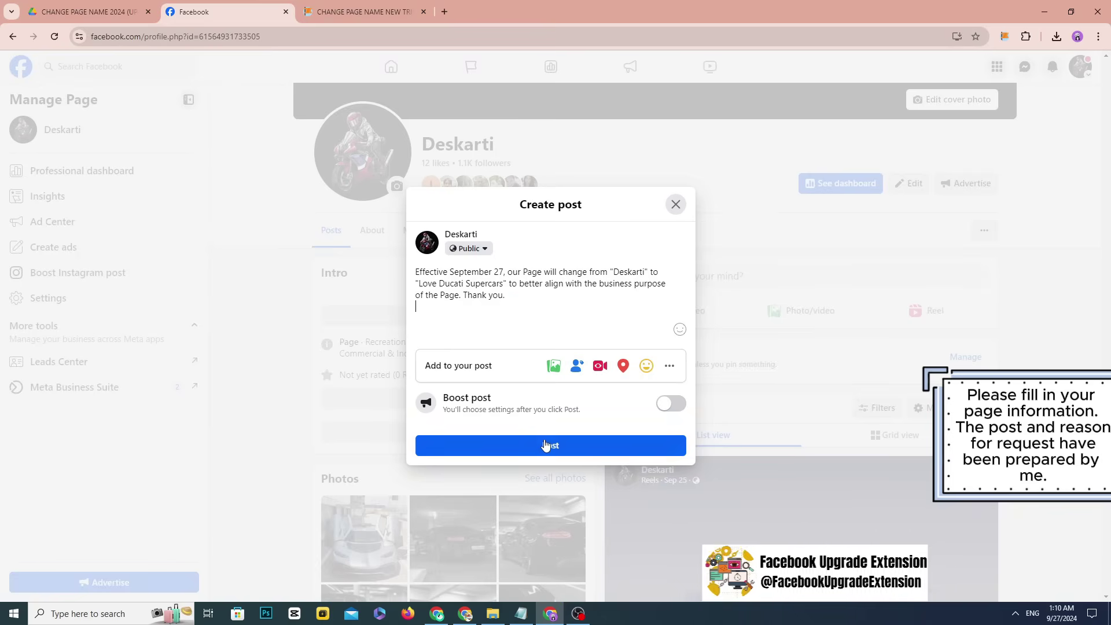
# - Publish the announcement, open its 'Just now' permalink, and paste the URL into the post link field
pyautogui.click(545, 445)
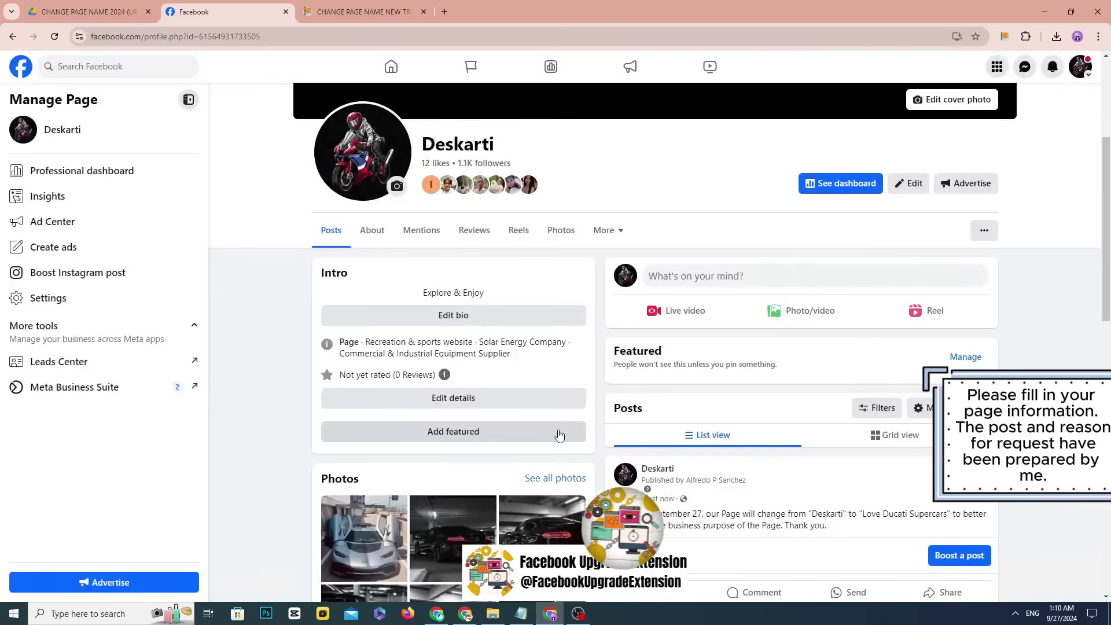
pyautogui.scroll(-2, 753, 428)
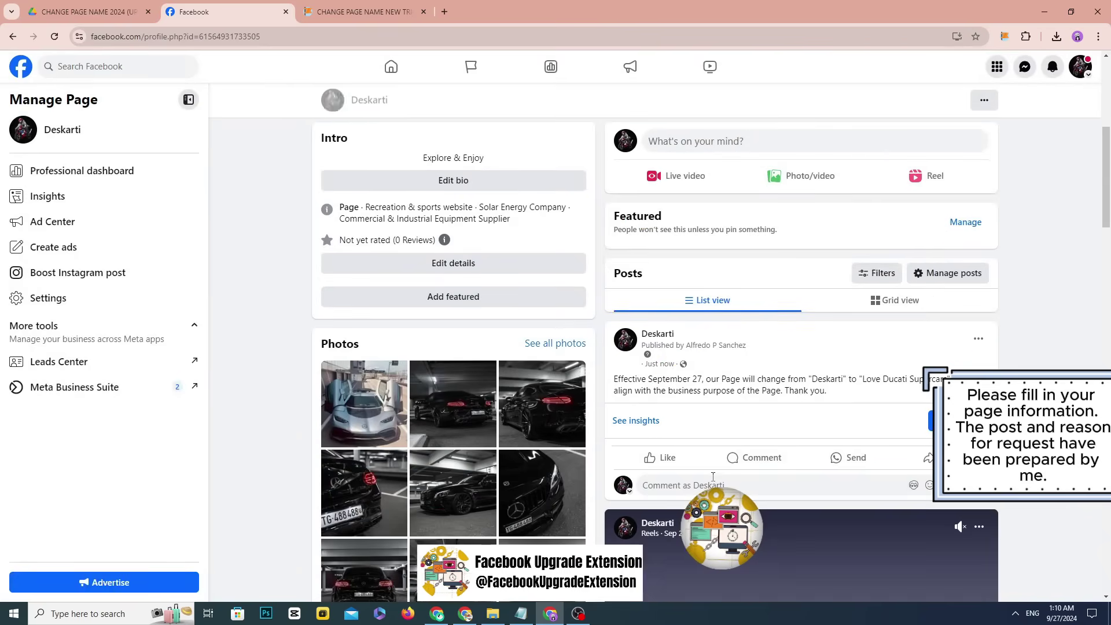
pyautogui.click(671, 372)
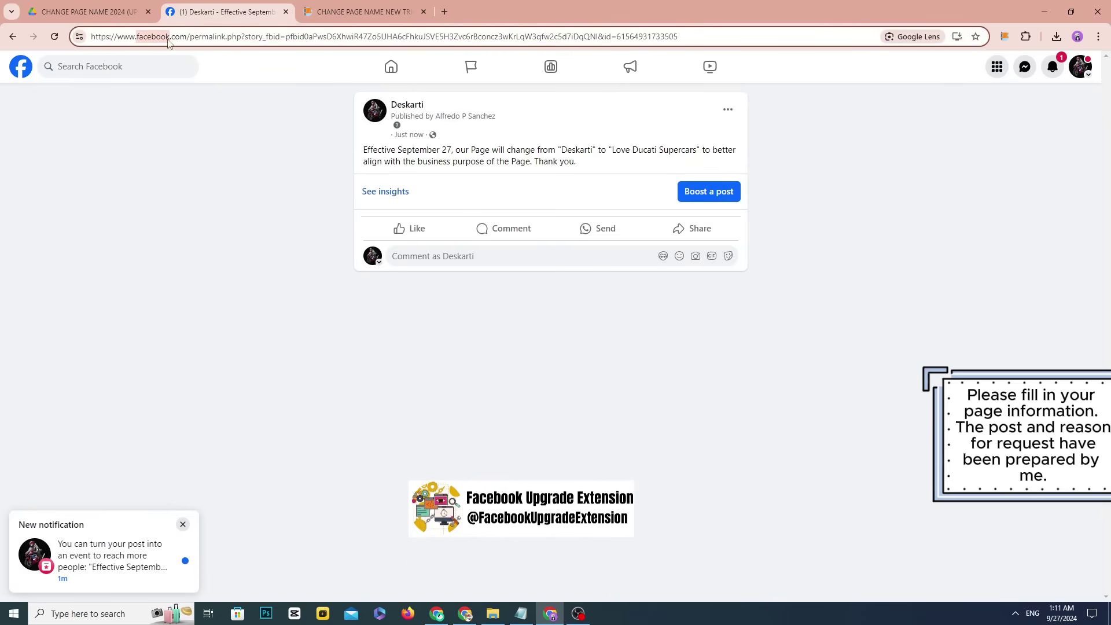
pyautogui.rightClick(172, 41)
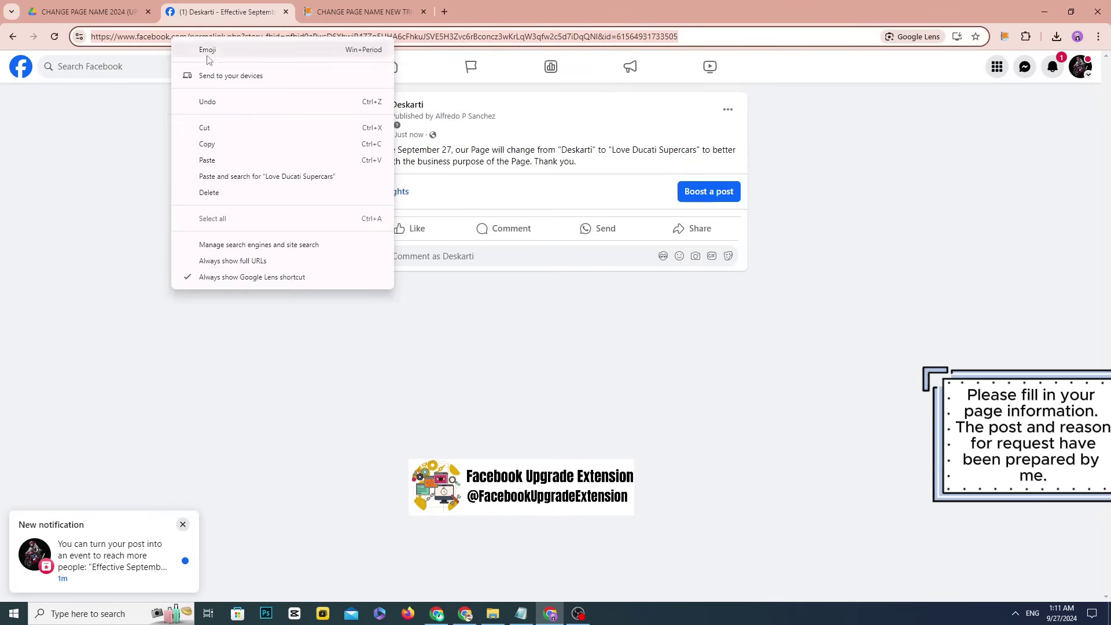
pyautogui.click(351, 5)
pyautogui.rightClick(335, 250)
# - Copy the prepared reason letter from Notepad into the Reason for Request box
pyautogui.click(382, 409)
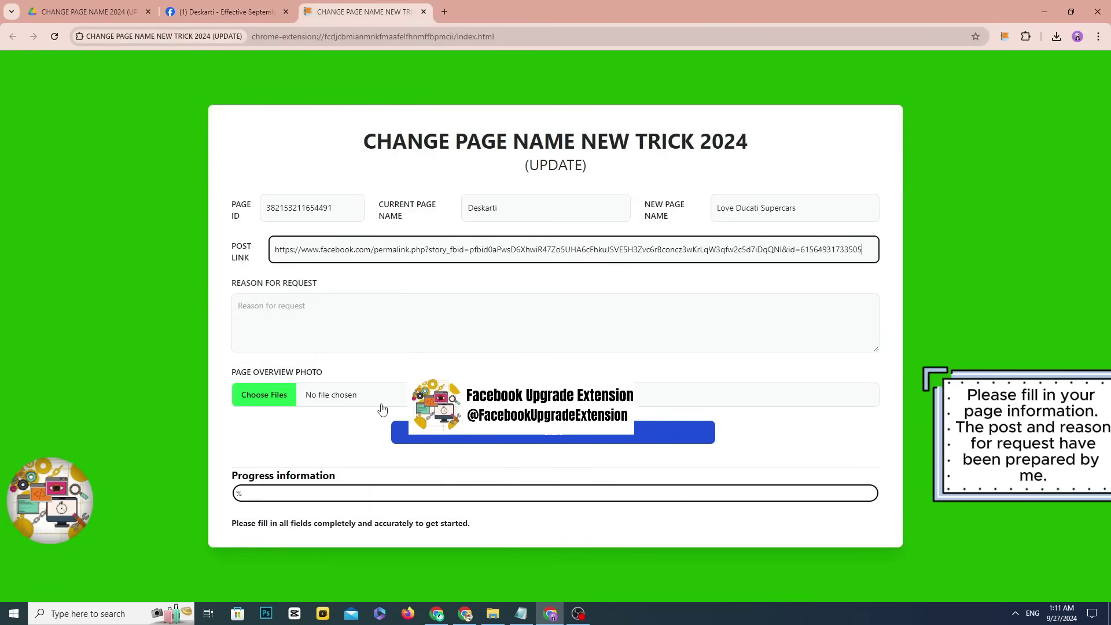
pyautogui.click(358, 311)
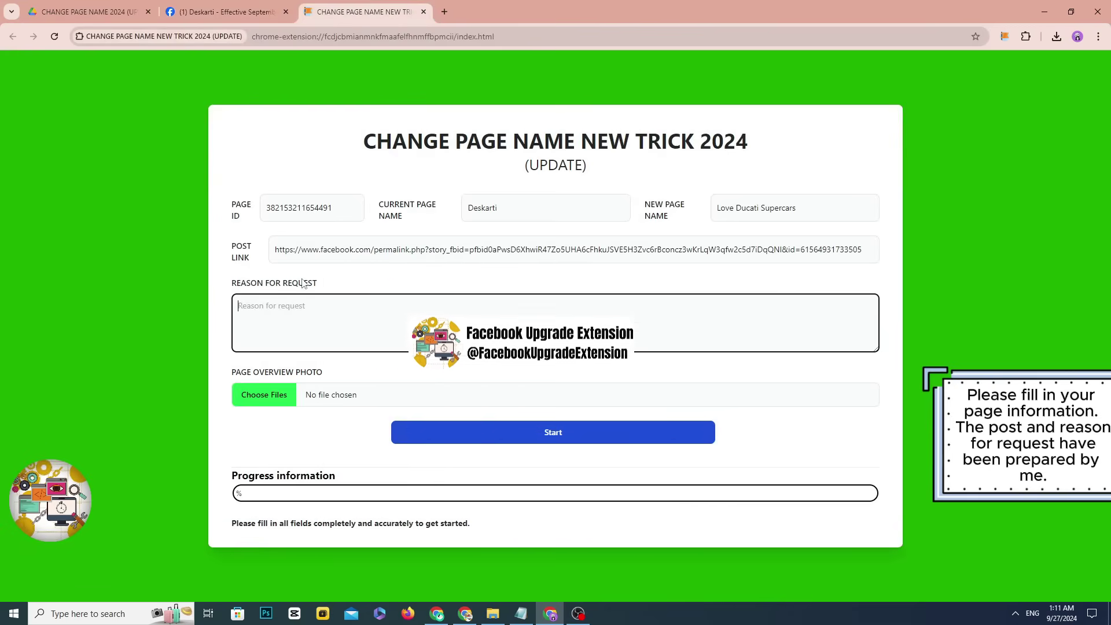
pyautogui.click(521, 615)
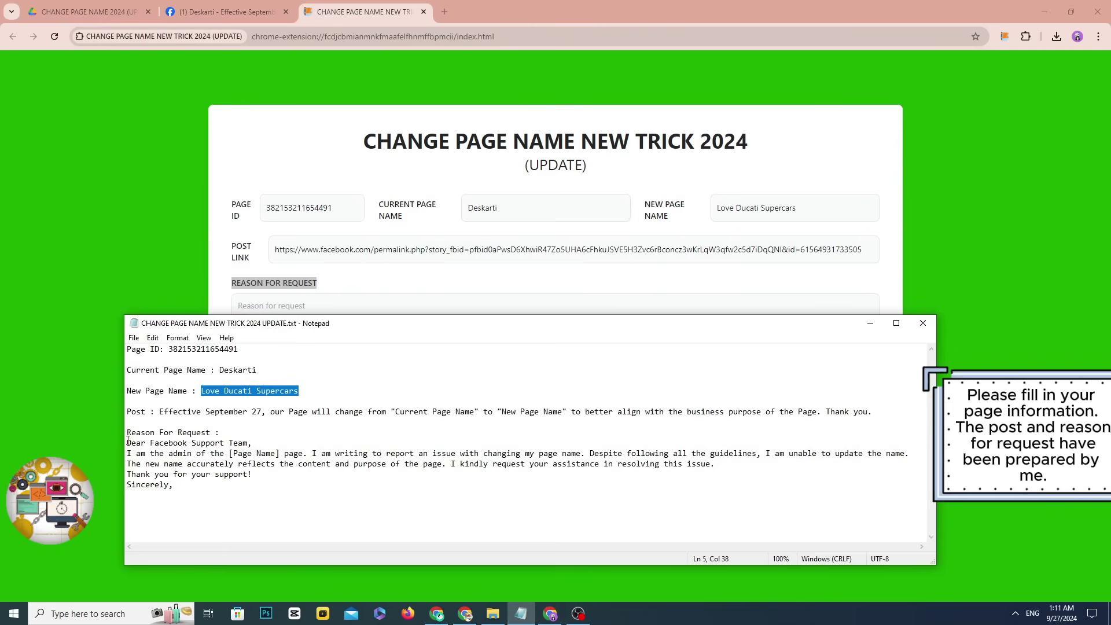
pyautogui.moveTo(156, 458); pyautogui.dragTo(192, 492)
pyautogui.rightClick(192, 451)
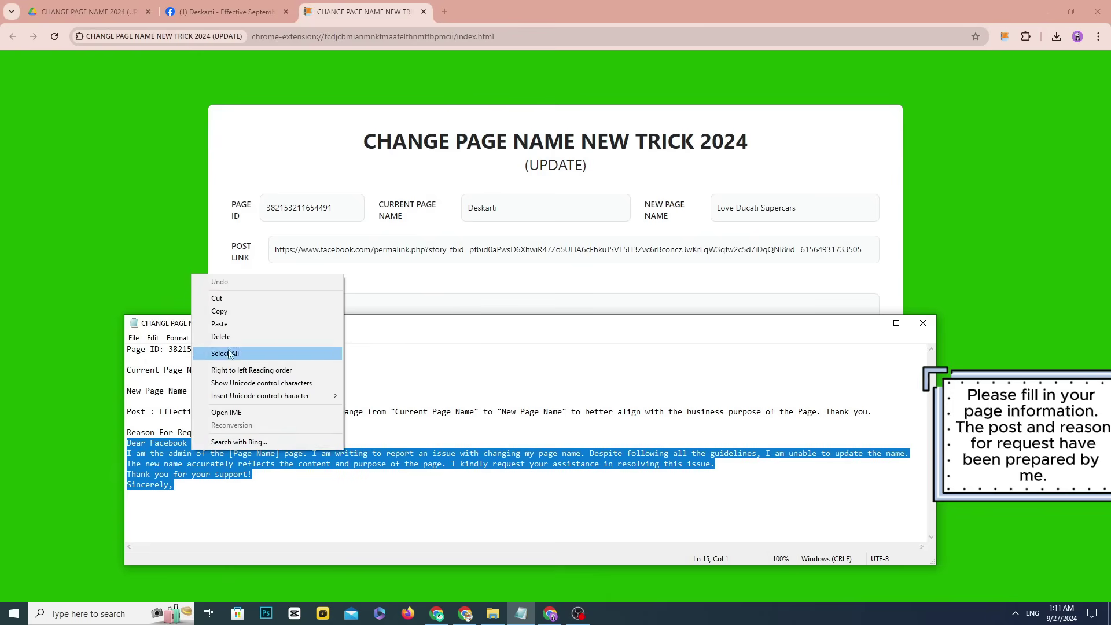
pyautogui.click(229, 313)
pyautogui.rightClick(321, 306)
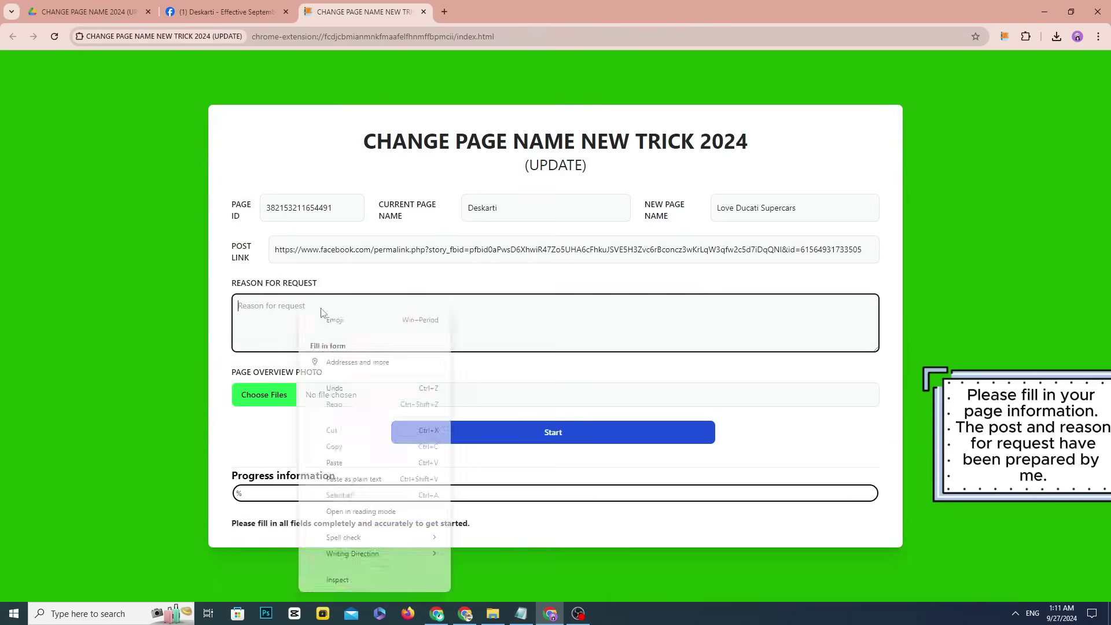
pyautogui.click(335, 463)
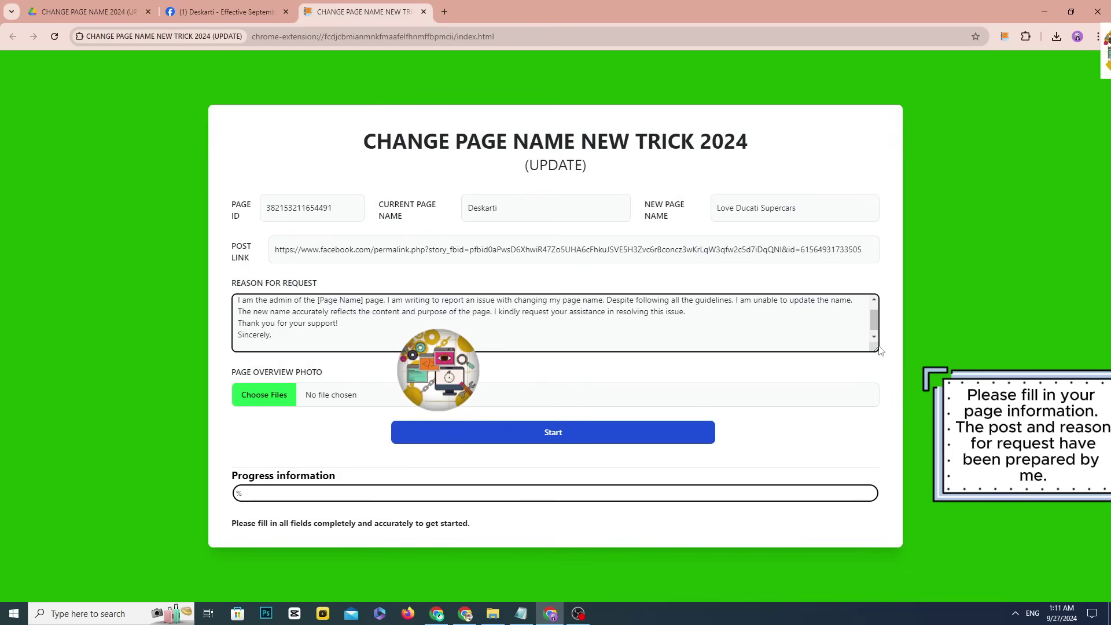
pyautogui.moveTo(880, 350); pyautogui.dragTo(878, 373)
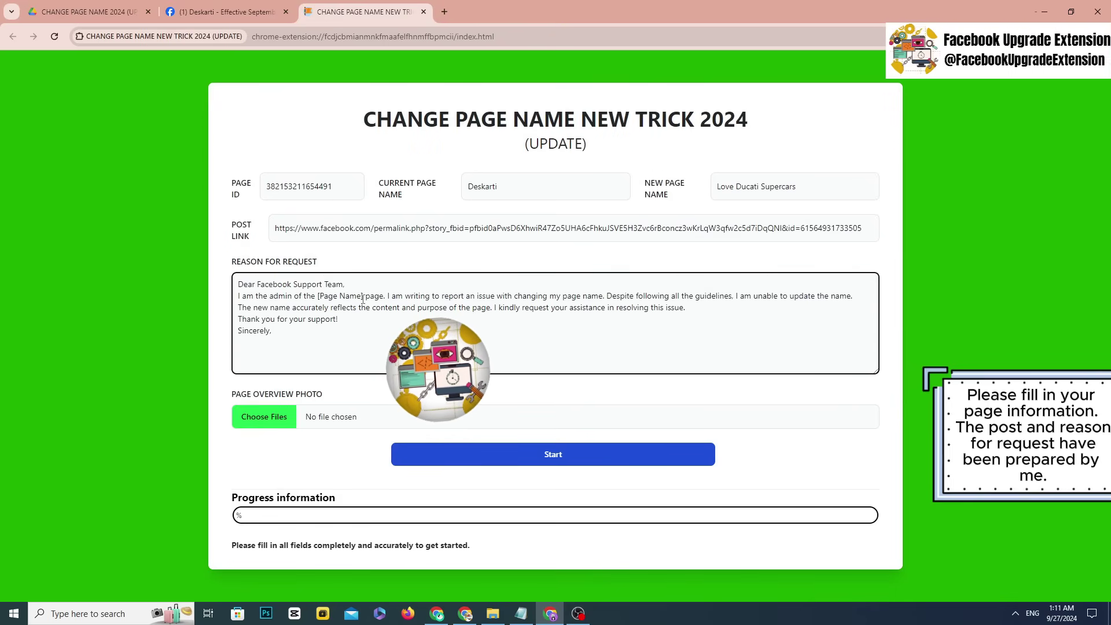
# - Replace the letter's [Page Name] placeholder with Deskarti and open the overview photo picker
pyautogui.click(482, 187)
pyautogui.rightClick(480, 185)
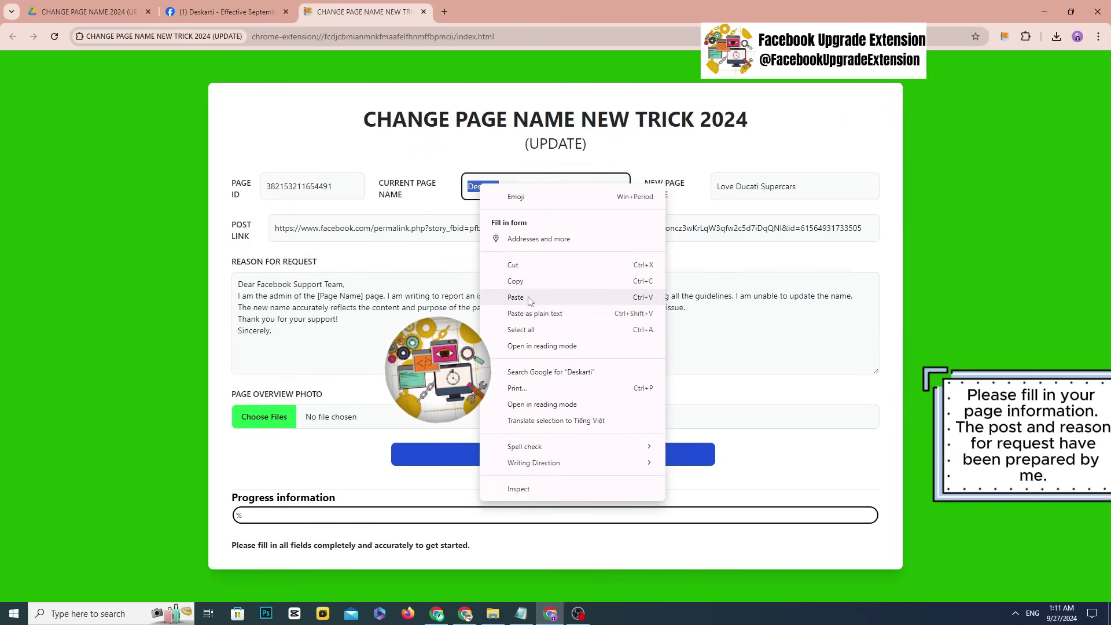
pyautogui.click(517, 281)
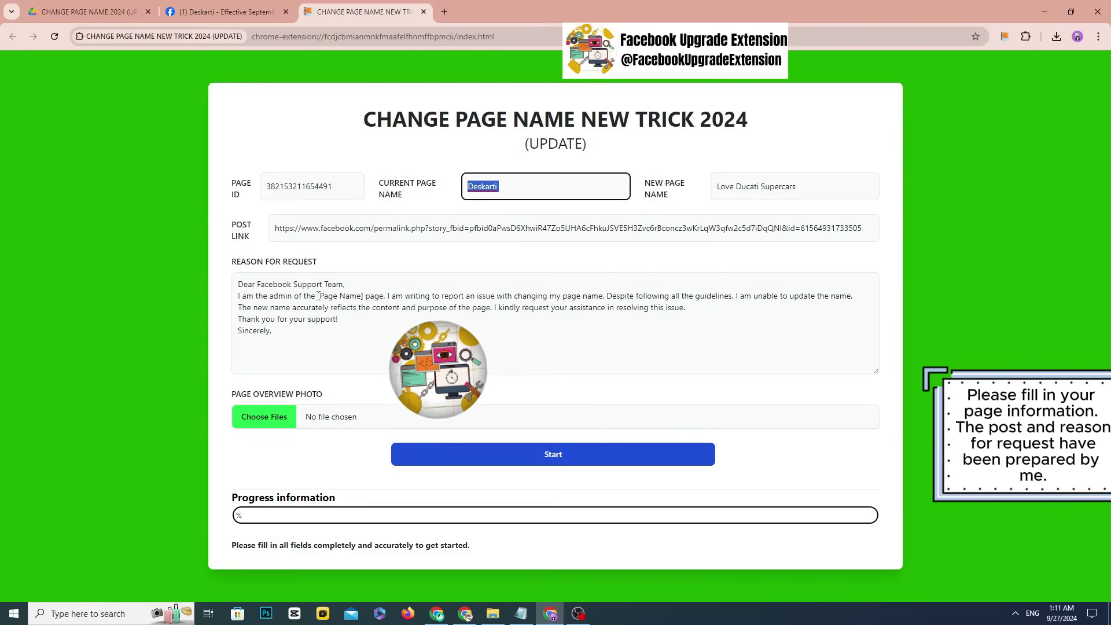
pyautogui.moveTo(317, 296); pyautogui.dragTo(363, 295)
pyautogui.rightClick(352, 299)
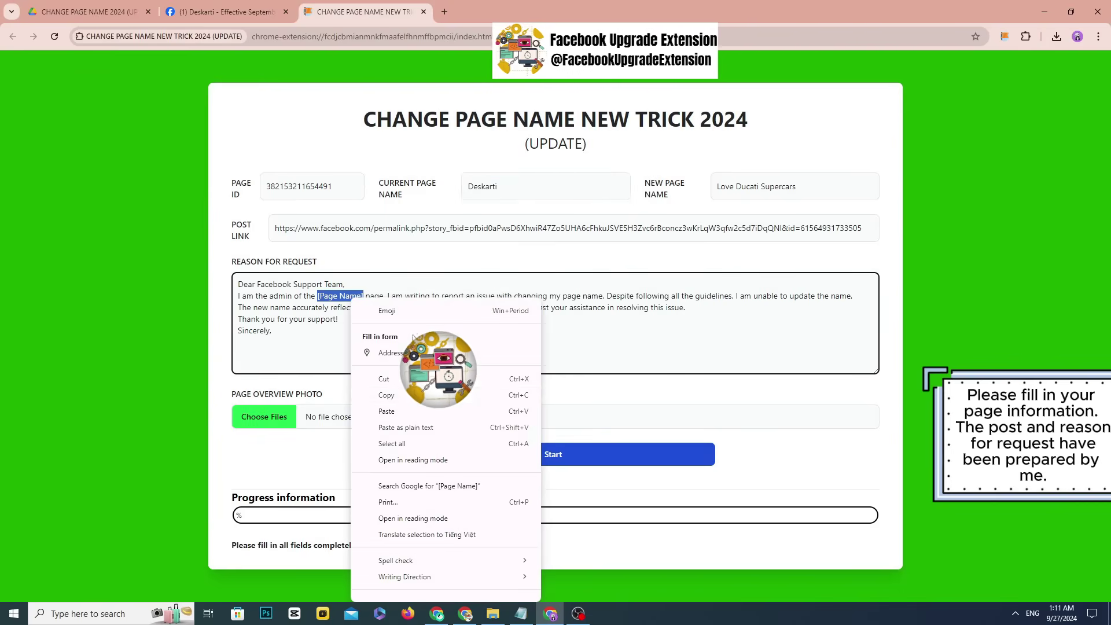
pyautogui.click(409, 412)
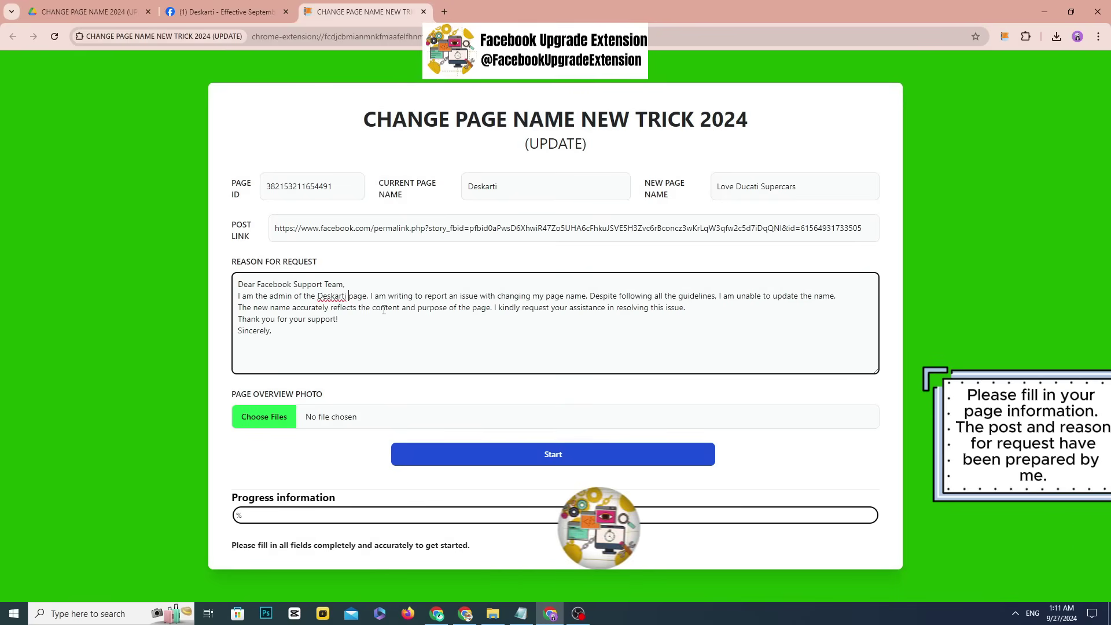
pyautogui.click(269, 421)
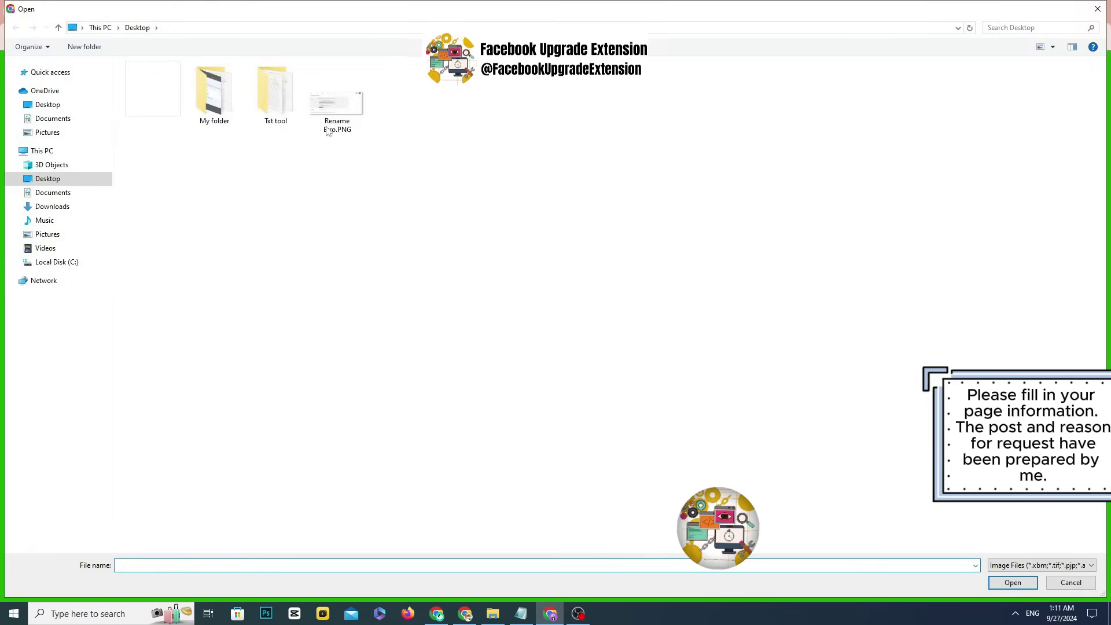
# - Attach Rename Erro.PNG as the overview photo and submit the request until it reaches 100%
pyautogui.click(338, 108)
pyautogui.doubleClick(337, 108)
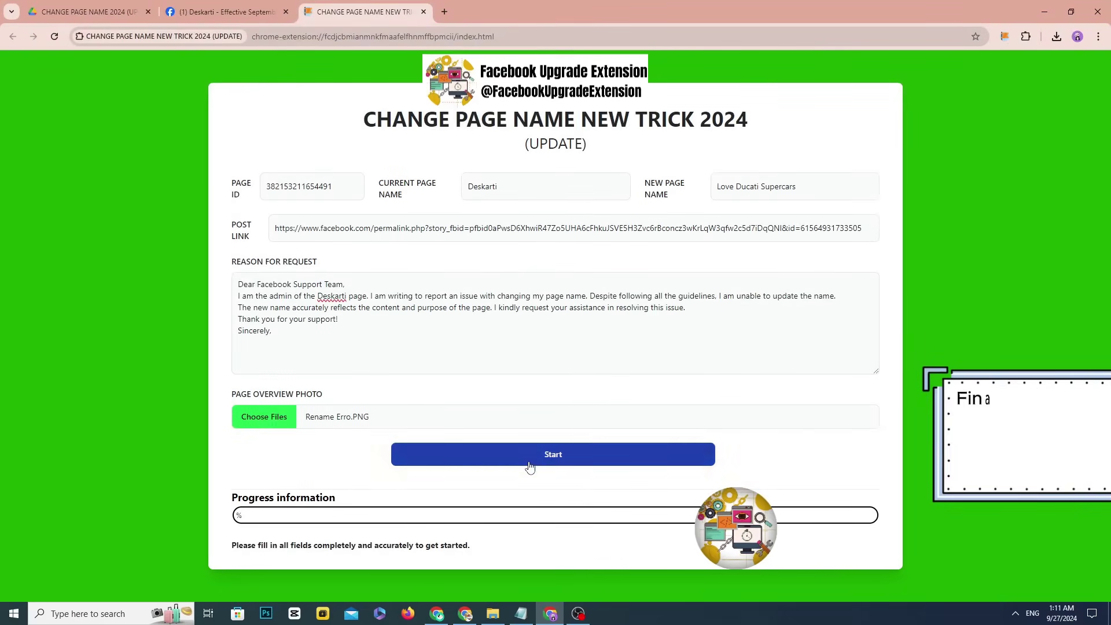
pyautogui.click(554, 457)
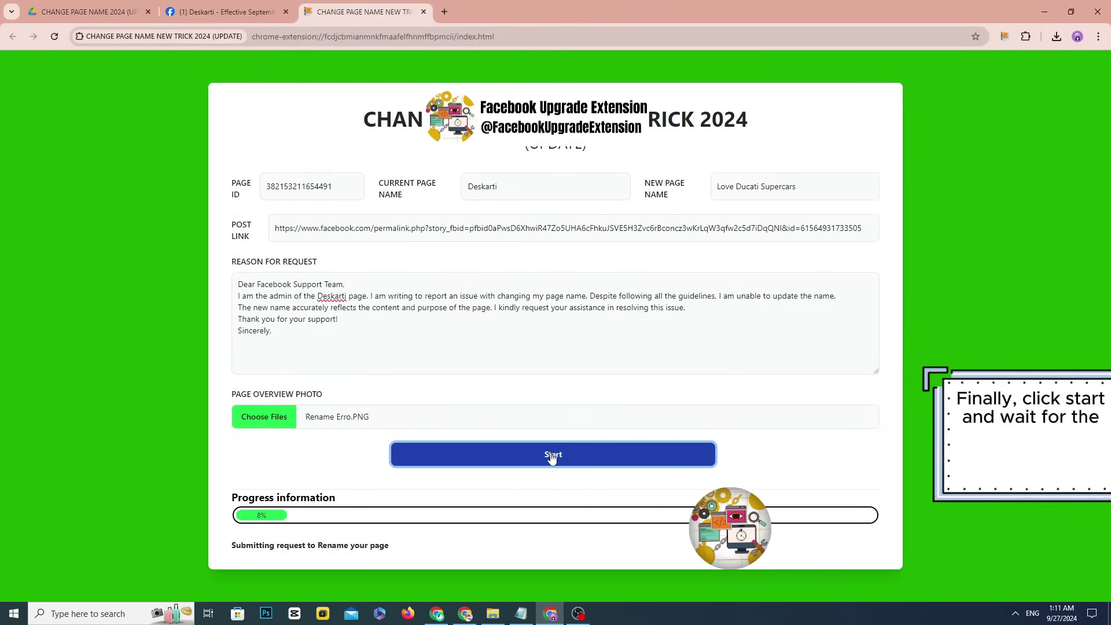
pyautogui.moveTo(318, 546); pyautogui.dragTo(422, 557)
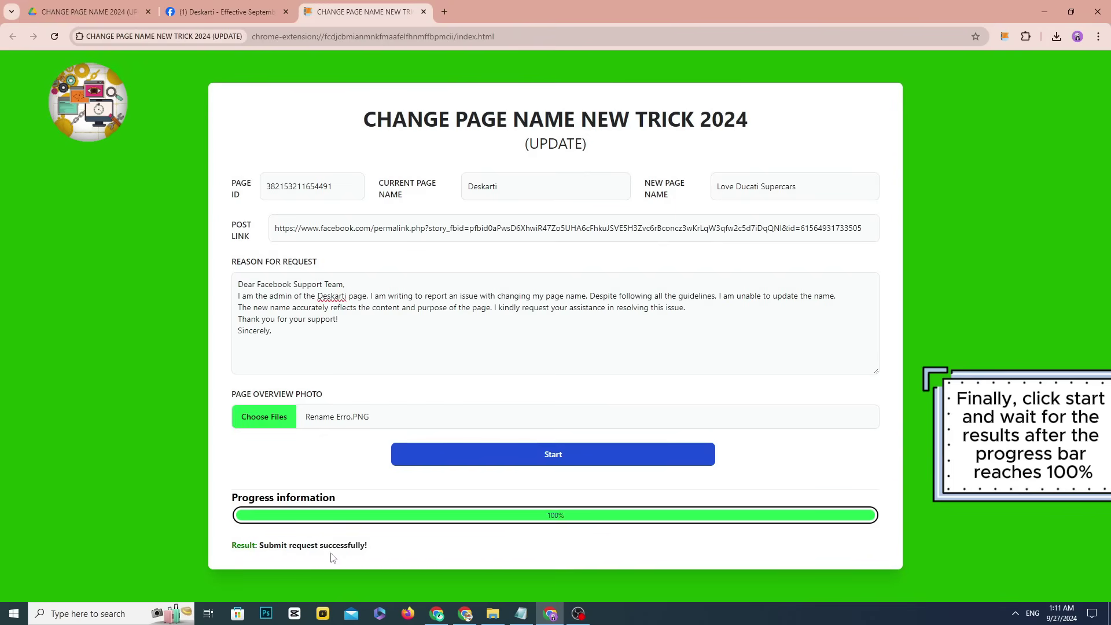
# - Open the Deskarti page profile in Facebook and reload it
pyautogui.click(273, 6)
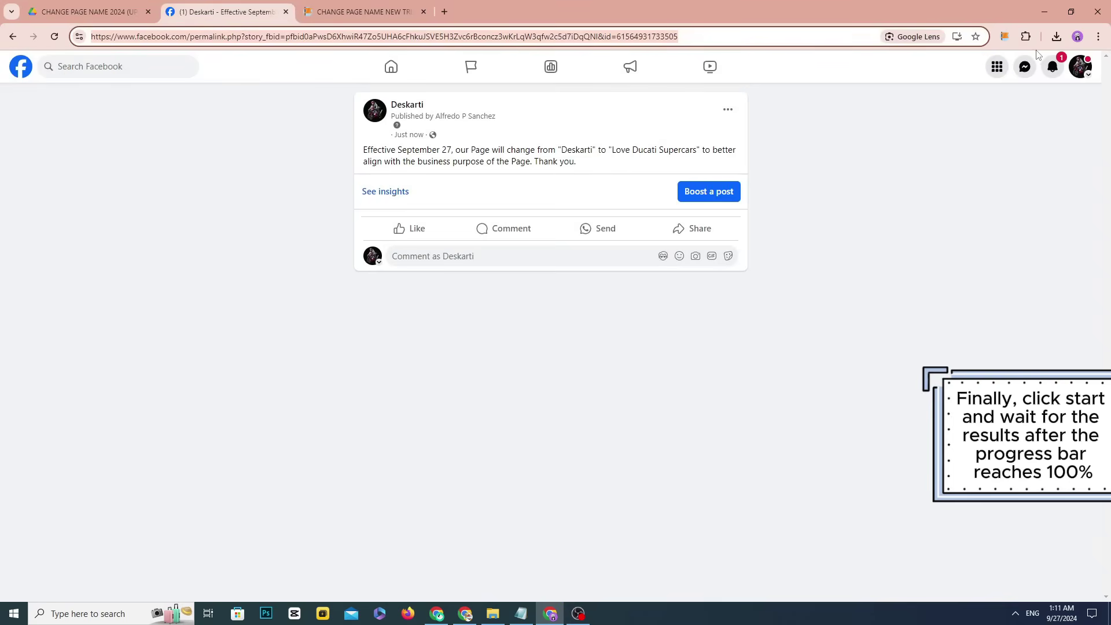
pyautogui.click(1085, 70)
pyautogui.click(978, 106)
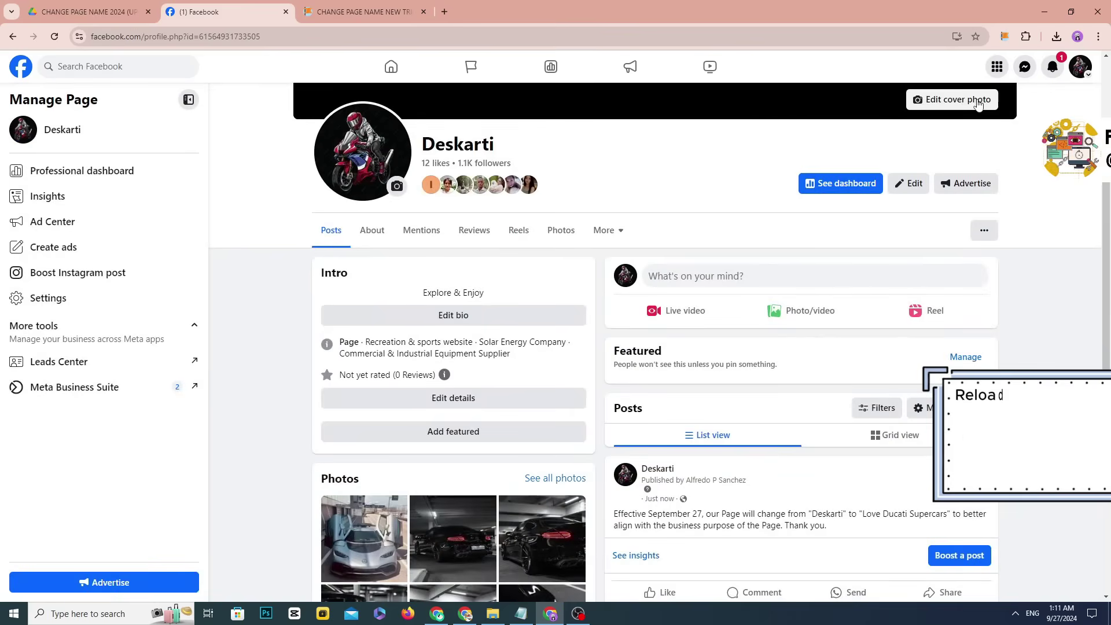
pyautogui.click(53, 37)
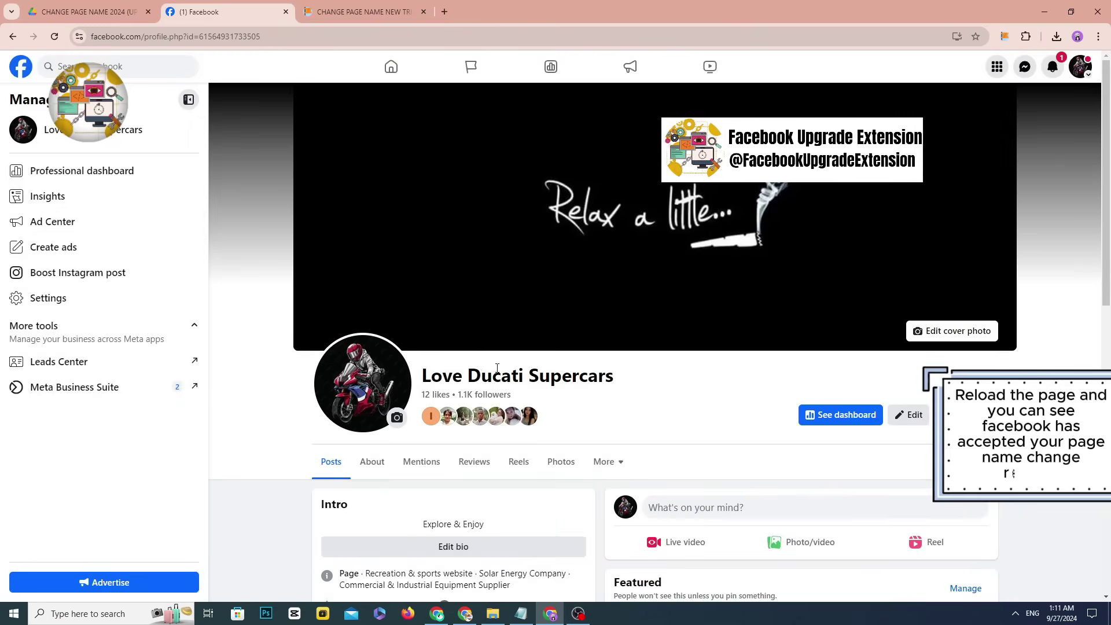
# - Check the profile now shows the name Love Ducati Supercars and scroll through it
pyautogui.moveTo(422, 375); pyautogui.dragTo(639, 388)
pyautogui.click(639, 389)
pyautogui.scroll(-7, 639, 388)
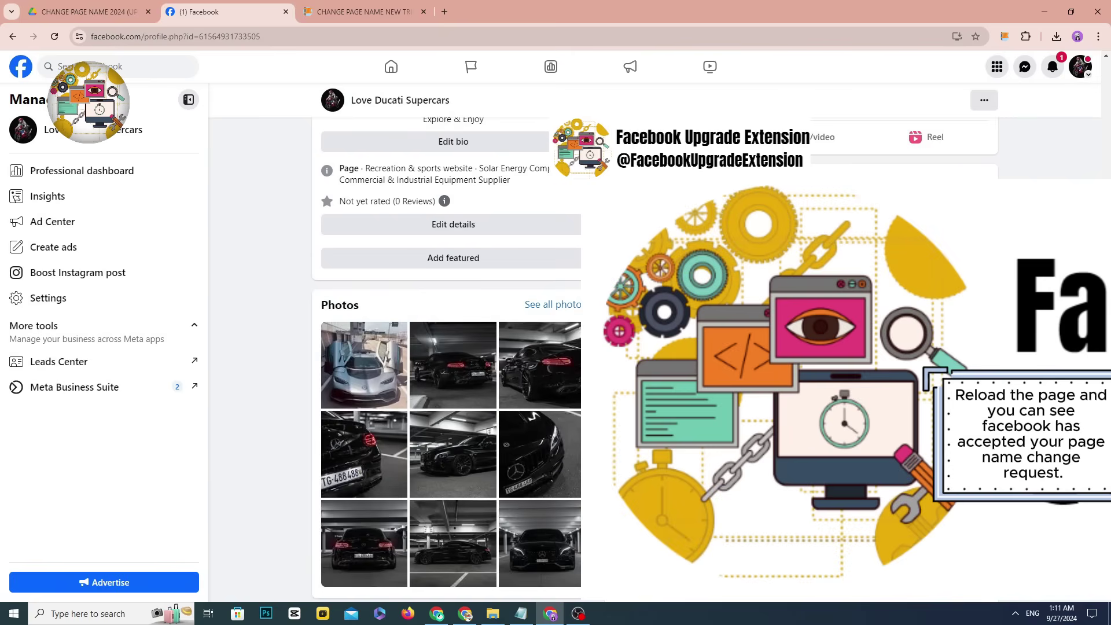
pyautogui.scroll(-1, 639, 389)
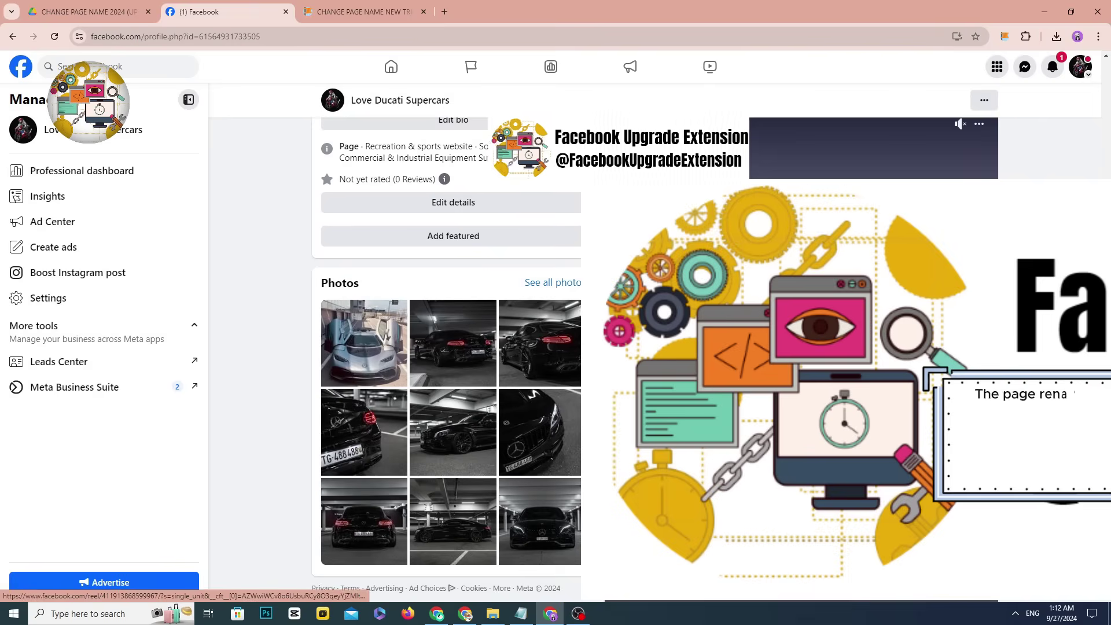
pyautogui.scroll(2, 639, 388)
pyautogui.scroll(2, 755, 340)
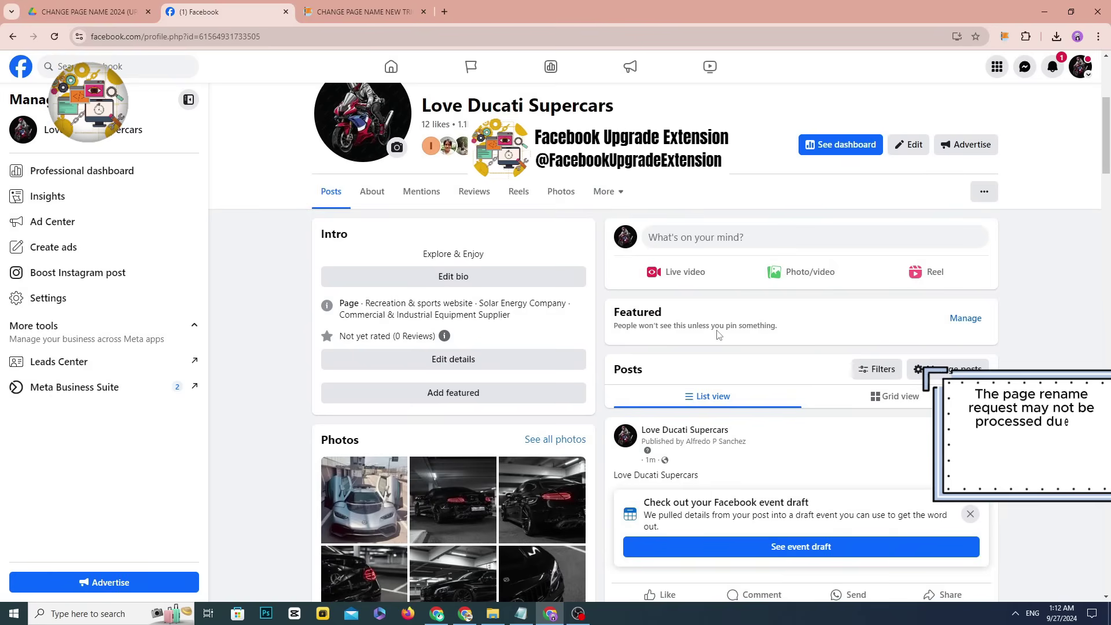
pyautogui.click(1080, 66)
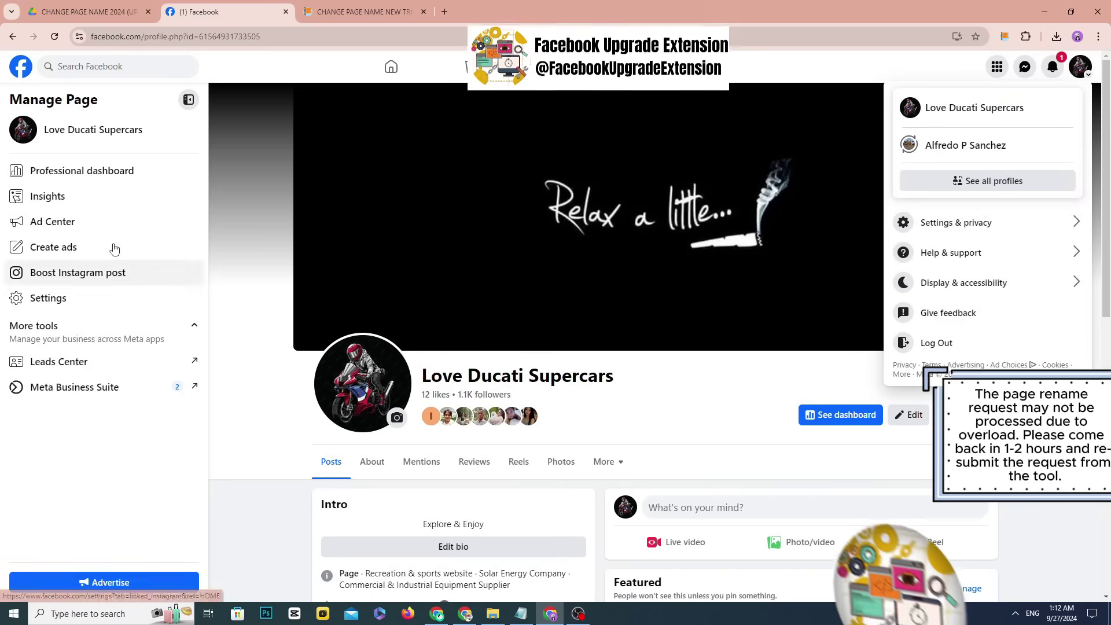
# - Verify the Page setup Name reads Love Ducati Supercars, then go back to the page profile
pyautogui.click(71, 299)
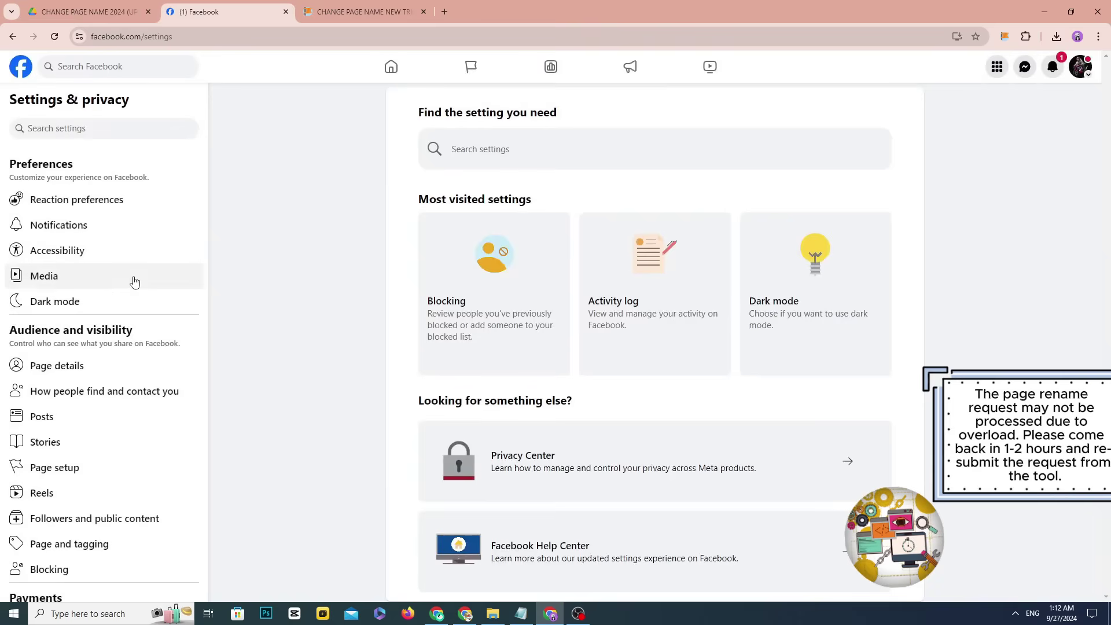
pyautogui.click(106, 466)
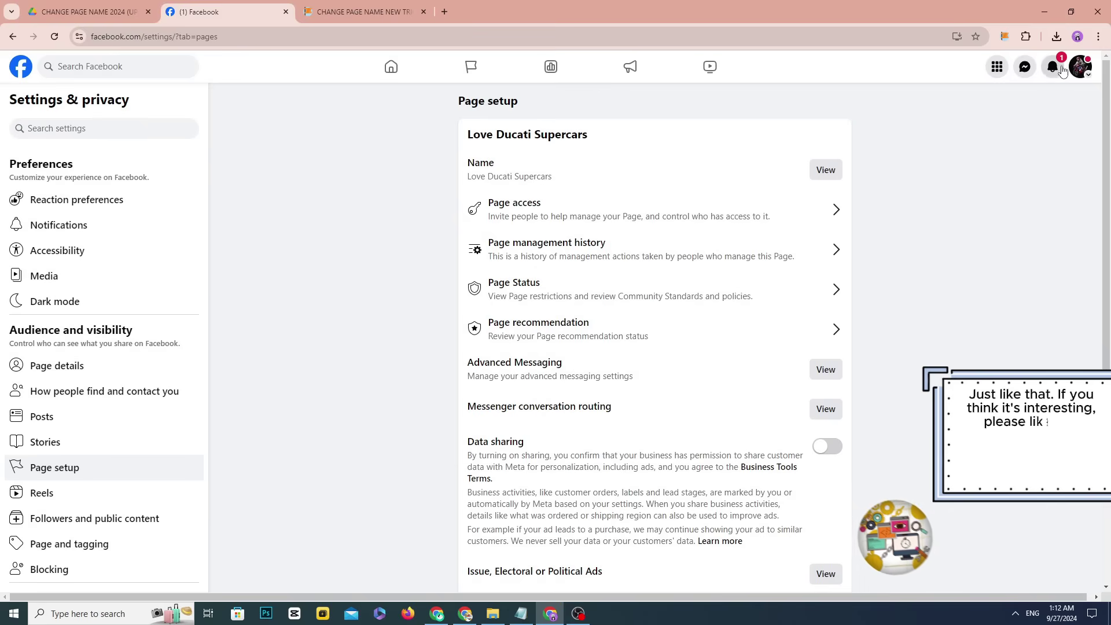
pyautogui.click(1081, 68)
pyautogui.click(996, 106)
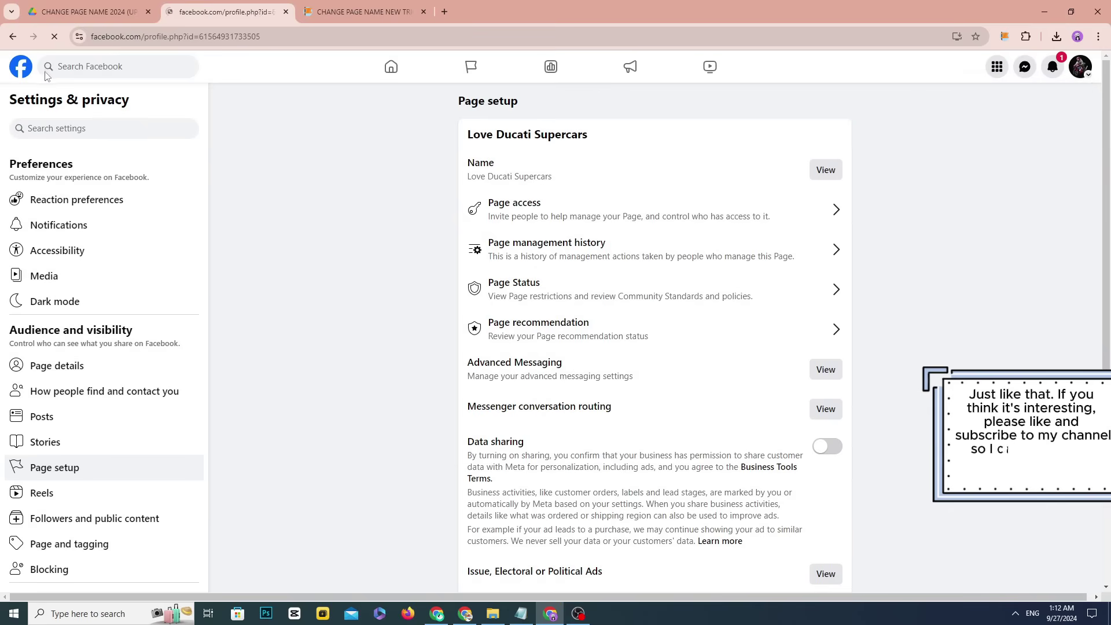